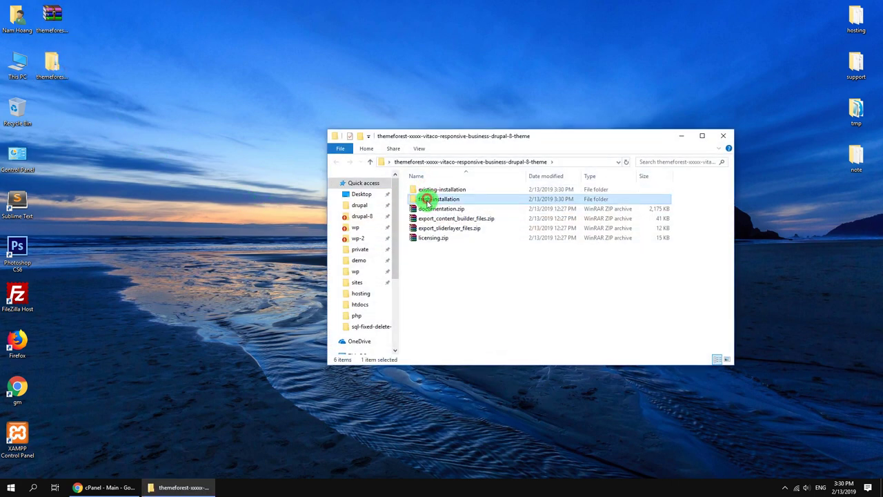
Step: Open the fresh-installation folder inside the extracted Vitaco Drupal 8 theme package
click(424, 209)
click(437, 276)
click(424, 199)
double_click(423, 199)
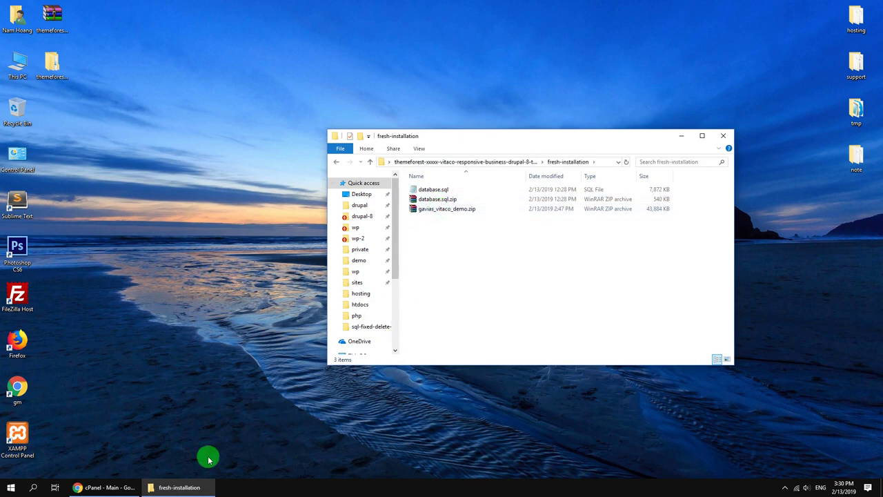
Step: Switch to cPanel in the browser and open the MySQL Databases page
click(104, 487)
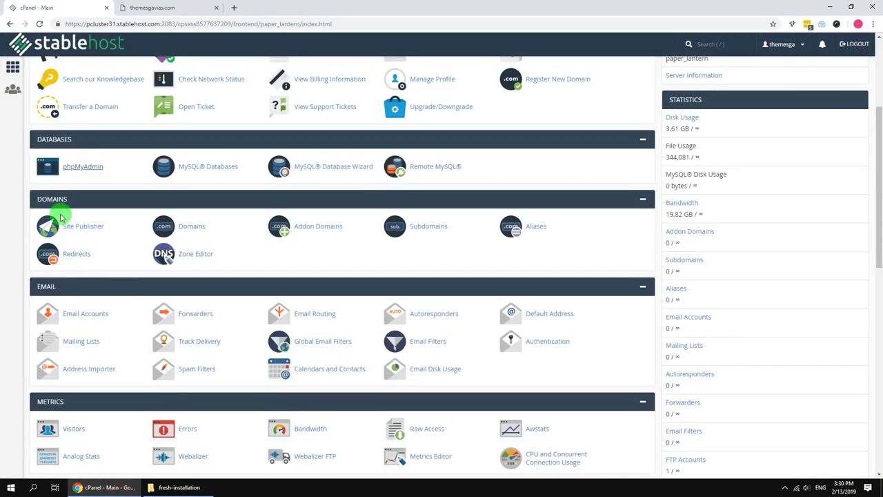
scroll(44, 223, up, 1)
click(12, 67)
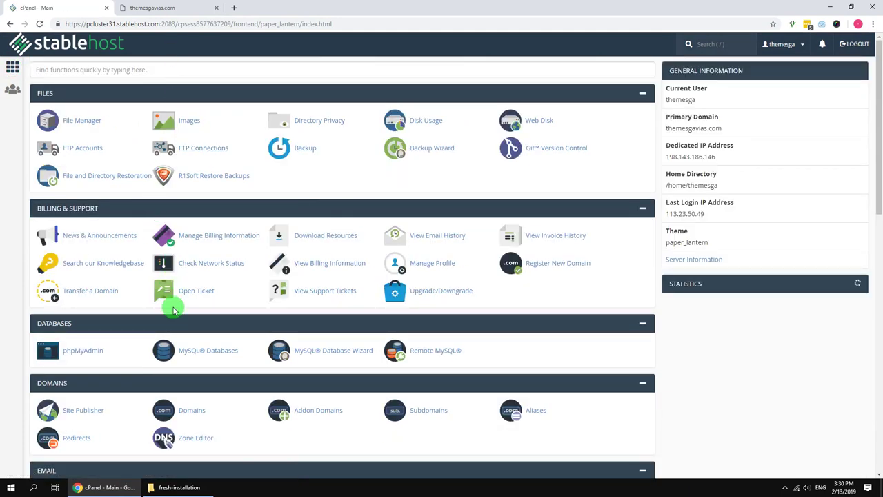
scroll(166, 319, down, 1)
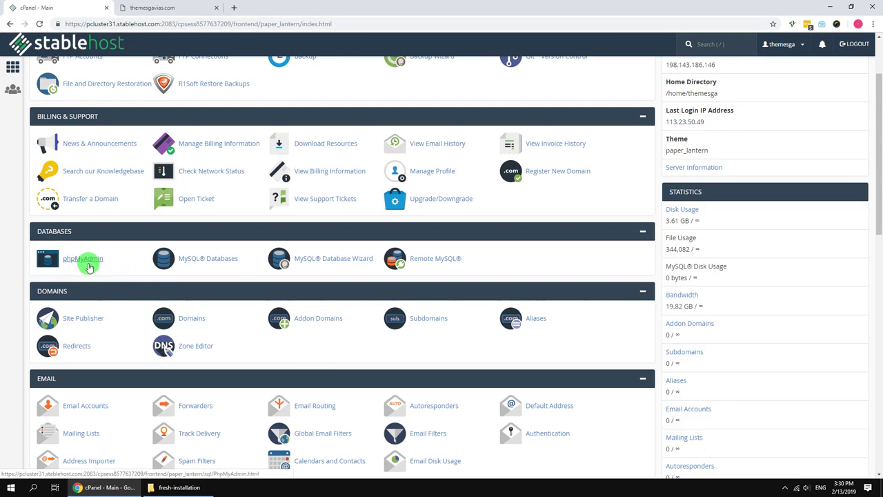
click(197, 260)
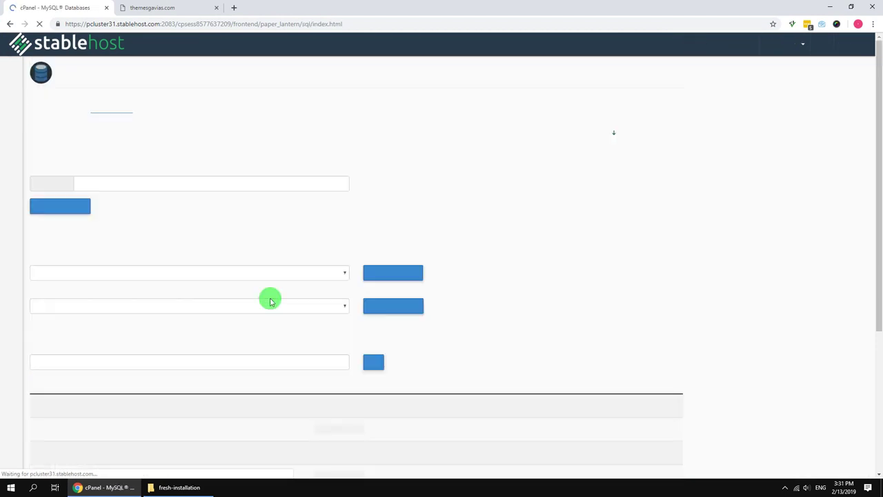
Step: Create a new MySQL database named vitaco after the themesga_ prefix
click(126, 184)
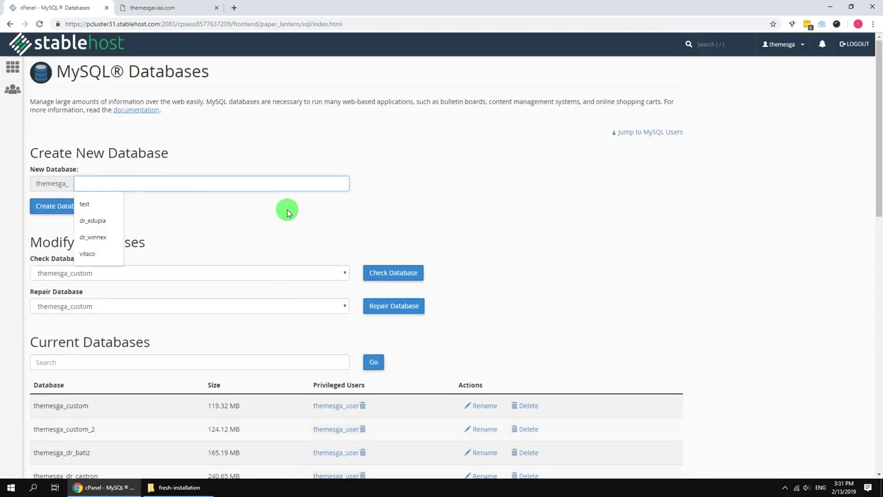
text(vi)
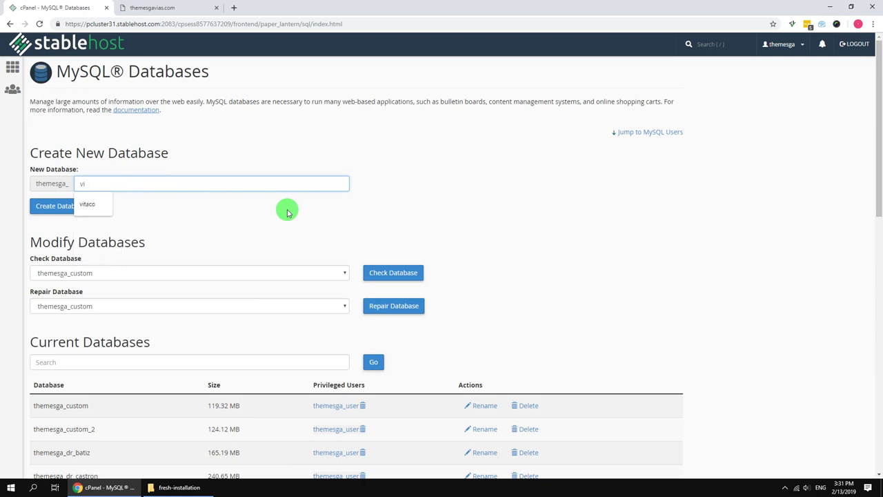
text(taco)
click(239, 213)
click(69, 205)
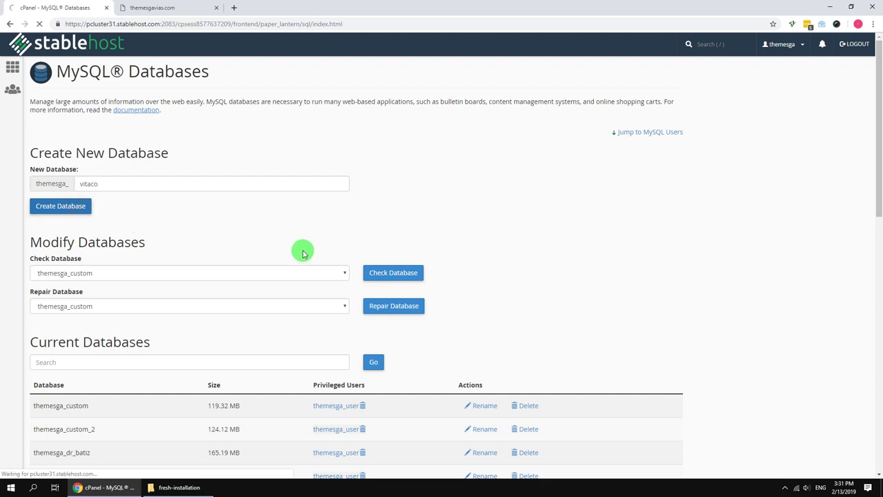
Step: Copy the new database's name and record it in note.txt on the desktop as "database: themesga_vitaco"
double_click(142, 107)
click(113, 486)
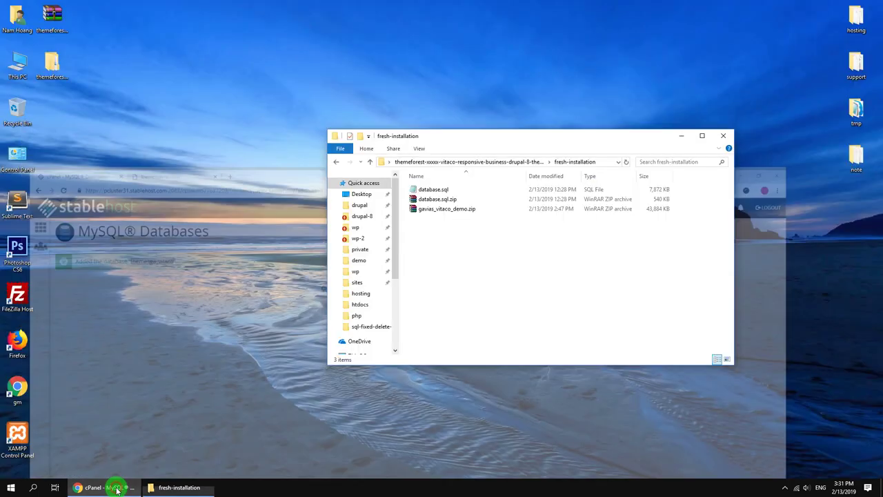
drag(641, 146, 471, 128)
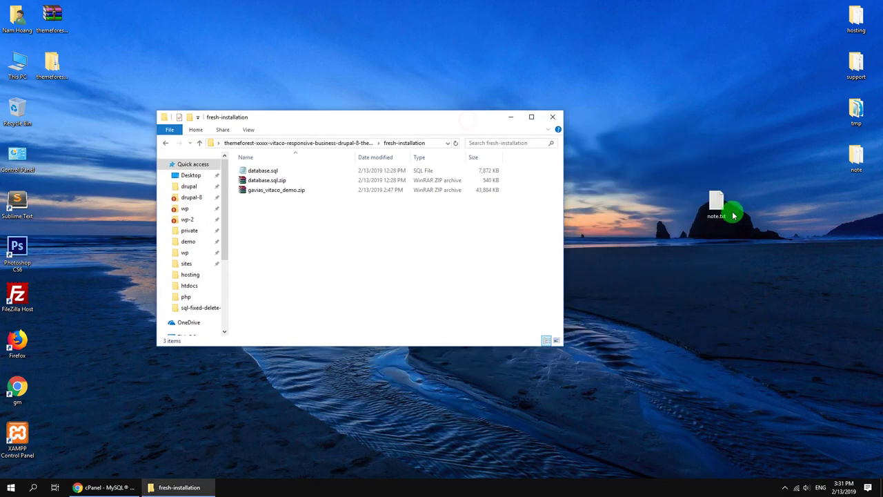
click(712, 211)
double_click(712, 210)
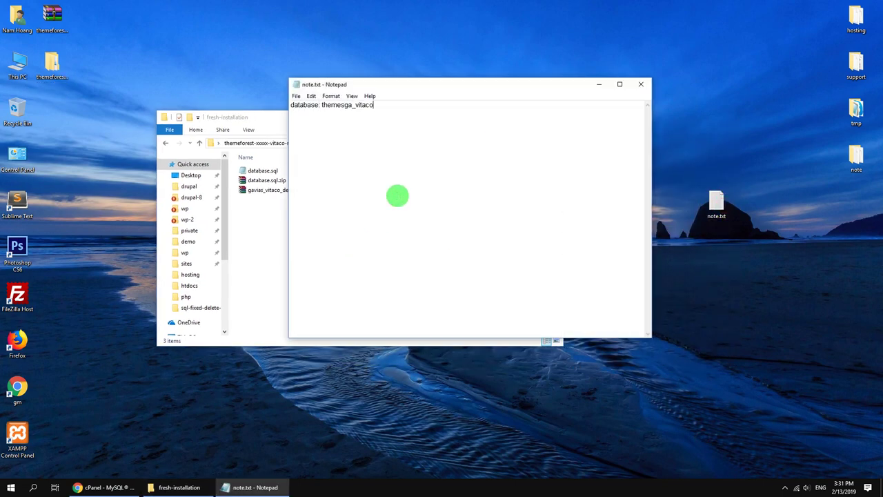
Step: Switch back to cPanel and return to the MySQL Users part of the MySQL Databases page
click(84, 483)
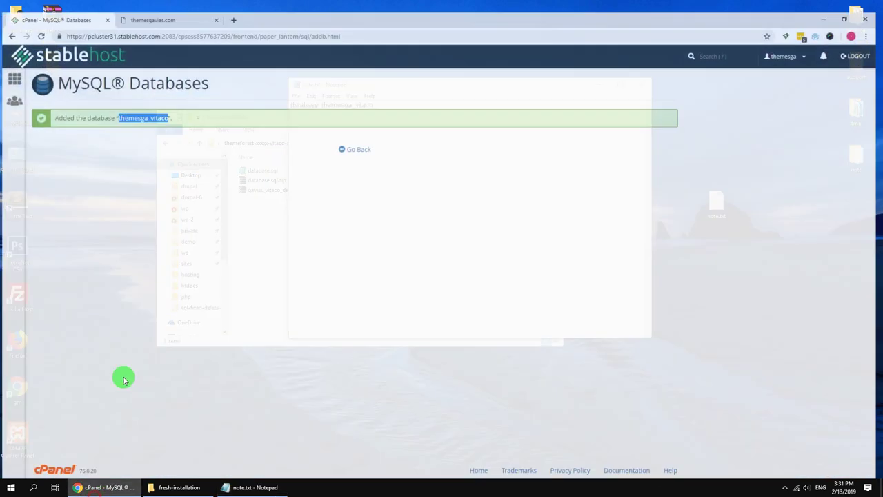
click(369, 140)
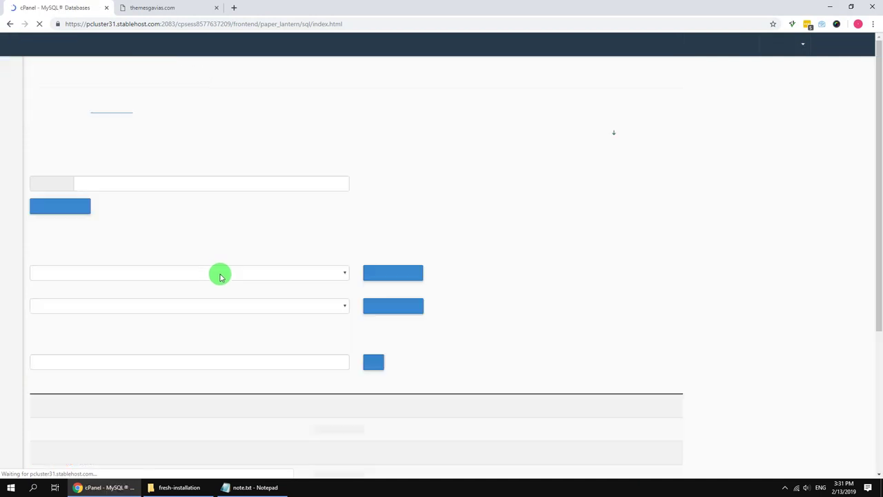
scroll(215, 279, down, 6)
click(215, 282)
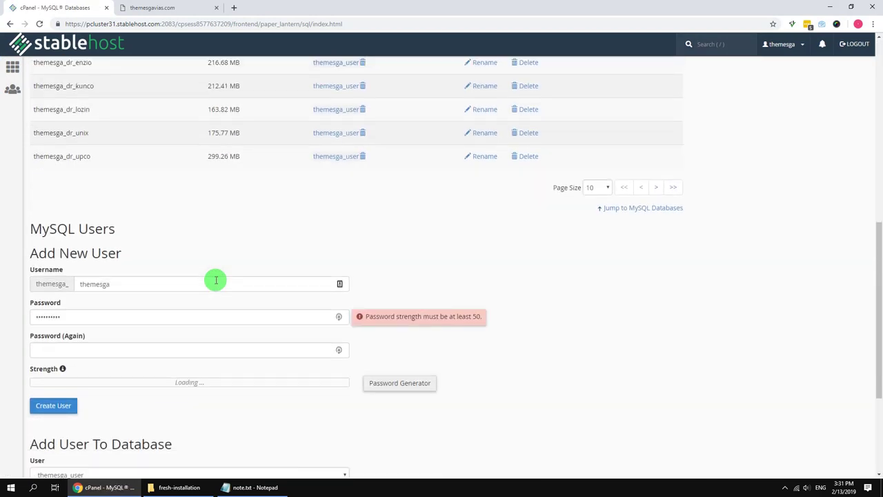
scroll(173, 252, down, 3)
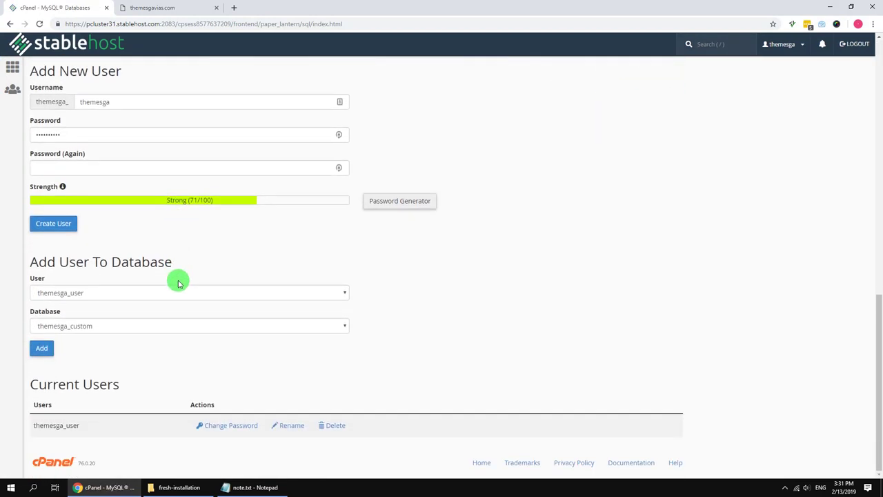
Step: Examine the available users for Add User To Database and the Add New User form
click(156, 293)
click(110, 305)
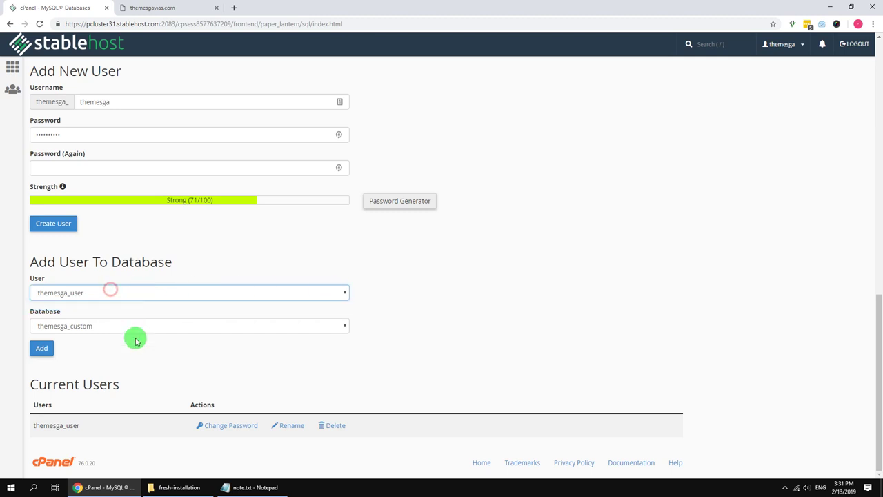
scroll(145, 348, up, 2)
drag(34, 207, 122, 207)
click(192, 210)
click(133, 239)
text(themesga_2)
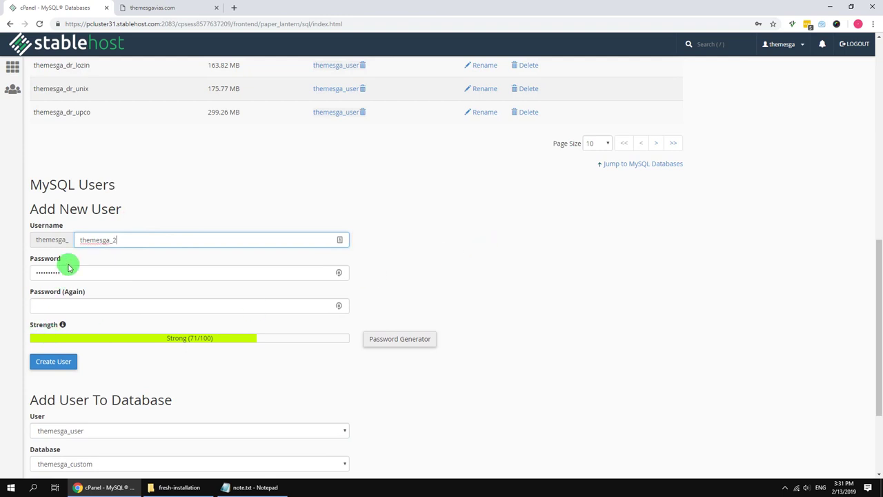
click(59, 273)
Step: Generate a new random password with the Password Generator, copy it and close the generator
click(383, 340)
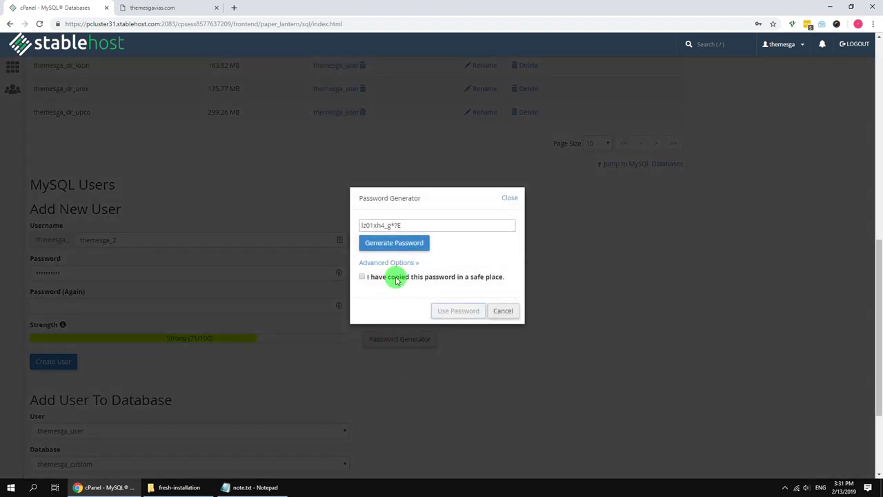
drag(404, 228, 286, 236)
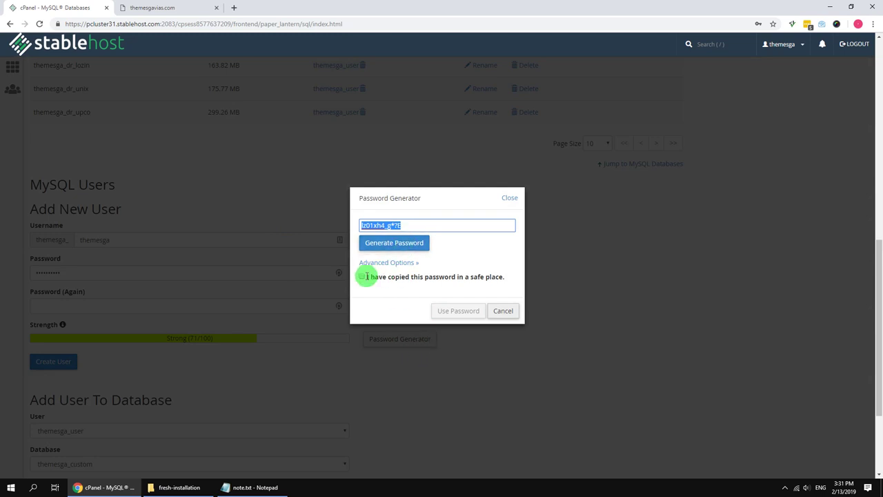
click(387, 243)
triple_click(387, 225)
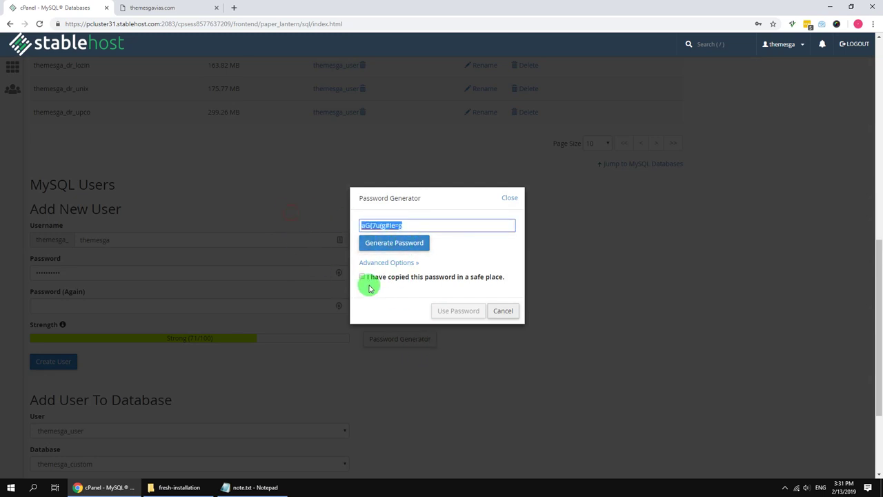
click(511, 199)
Step: Paste the generated password into the new user's Password and Password (Again) fields
click(107, 274)
key(ctrl+a)
key(ctrl+v)
click(77, 303)
key(ctrl+v)
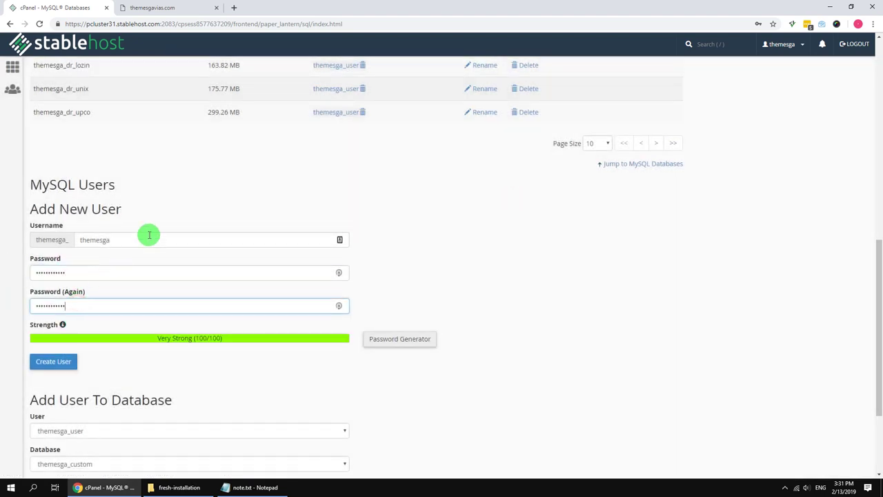
Step: Set the new MySQL user's username to user_2 after the themesga_ prefix and create the user
click(144, 241)
text(them)
key(BackSpace)
key(BackSpace)
key(BackSpace)
key(BackSpace)
text(user_2)
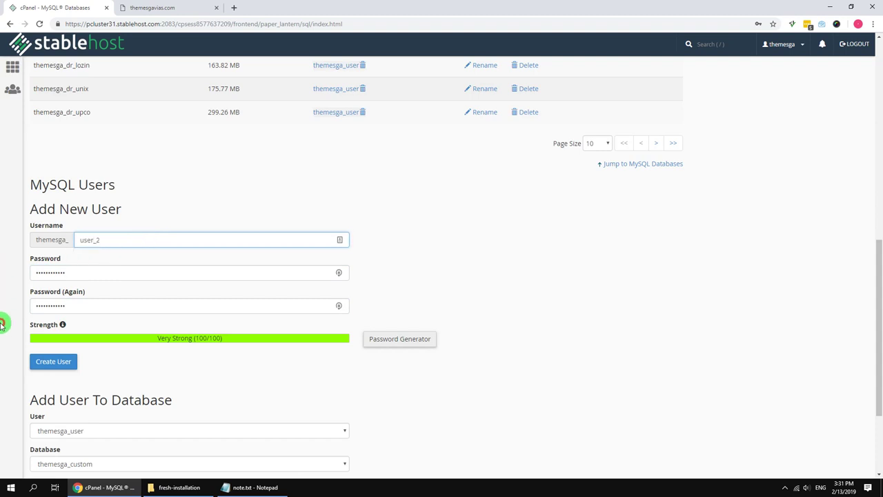
click(41, 363)
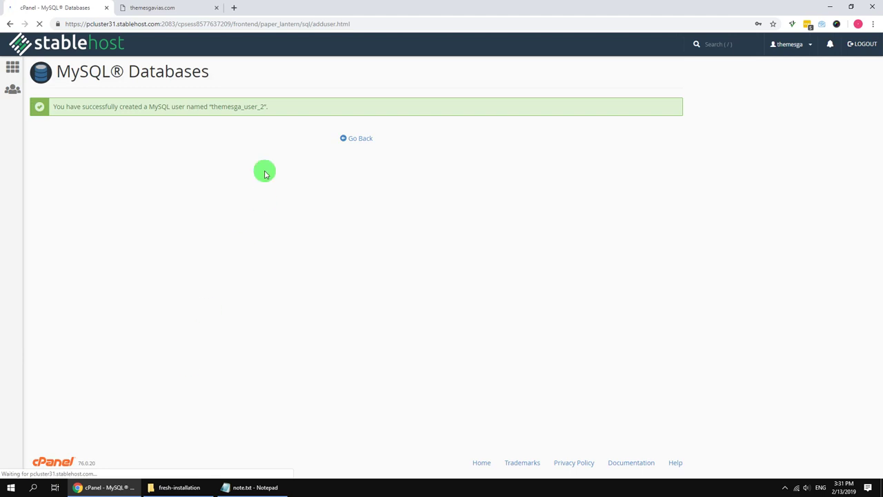
Step: Record the user name themesga_user_2 and the generated password on separate lines in note.txt
click(235, 487)
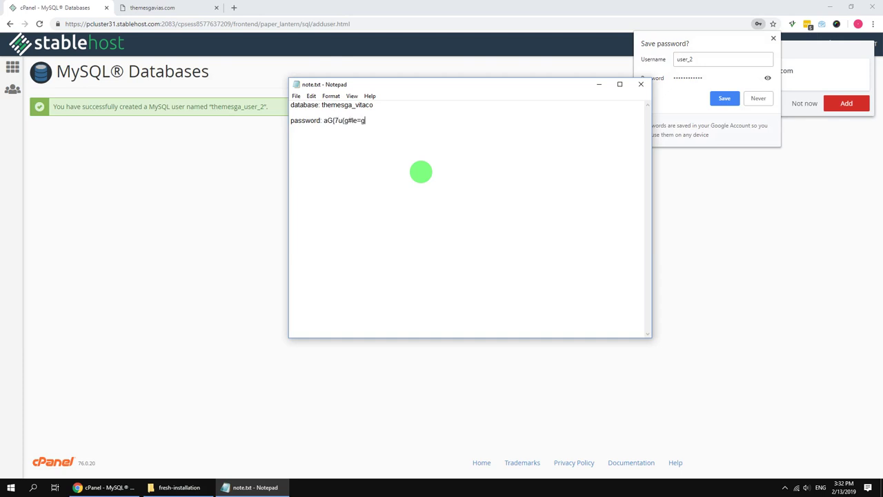
click(234, 107)
double_click(233, 107)
click(334, 145)
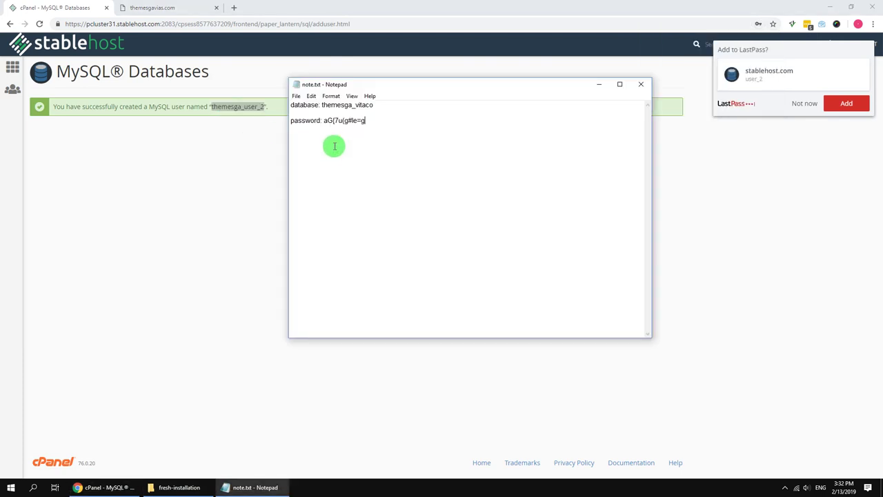
click(331, 114)
key(Return)
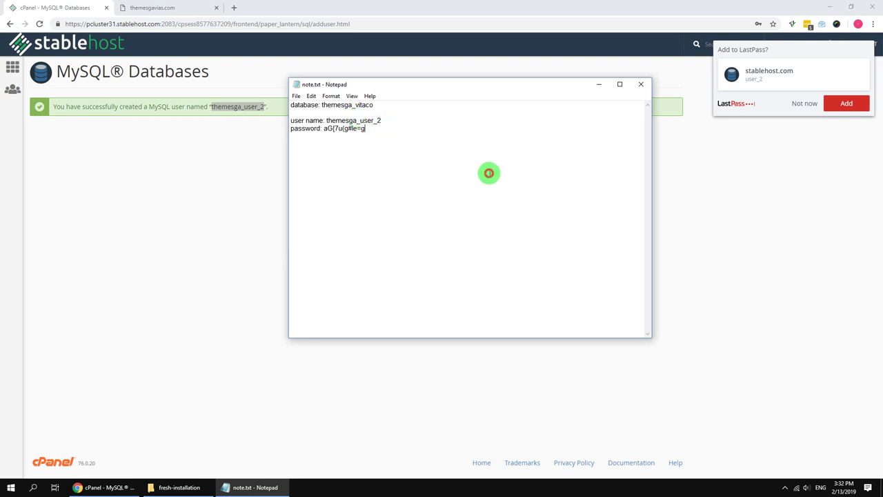
Step: Return to the Add User To Database section of the MySQL Databases page, declining LastPass's offer to store the login
click(177, 187)
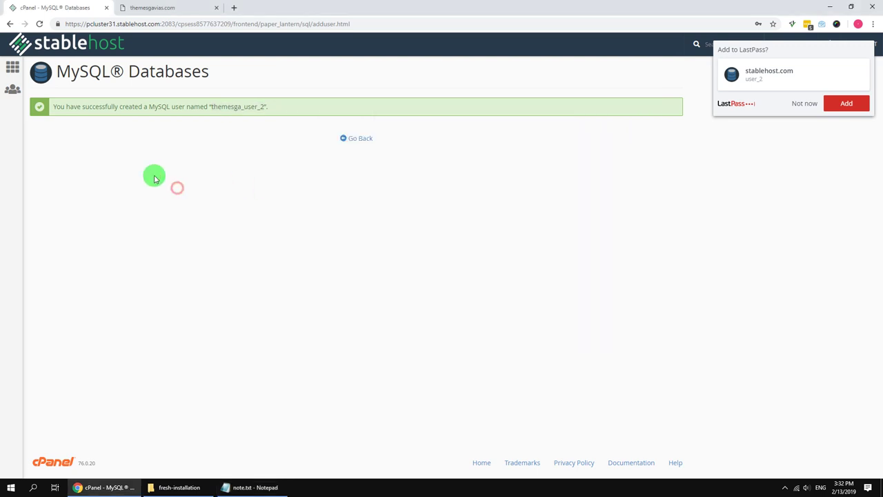
click(351, 139)
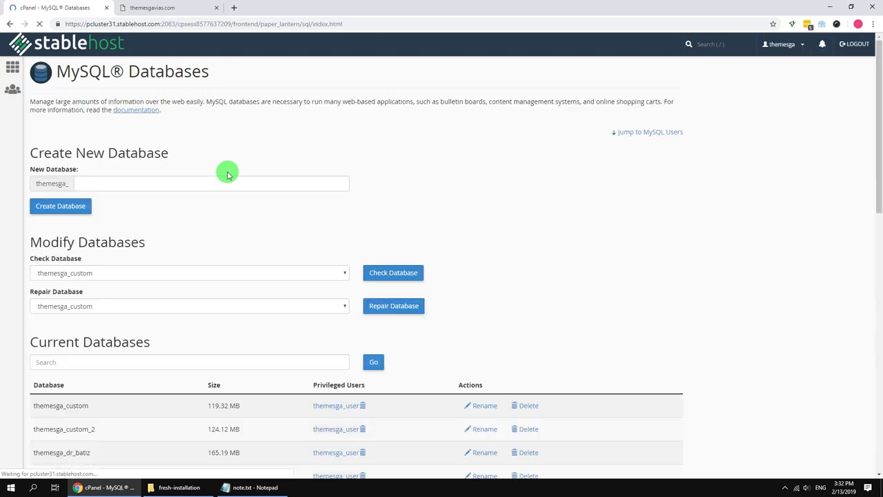
scroll(213, 228, down, 3)
scroll(224, 252, up, 2)
scroll(224, 255, down, 1)
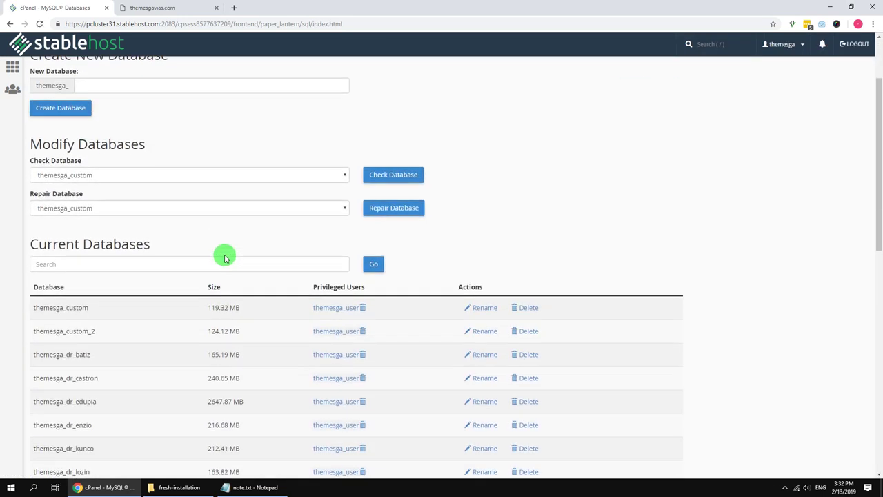
scroll(225, 255, down, 10)
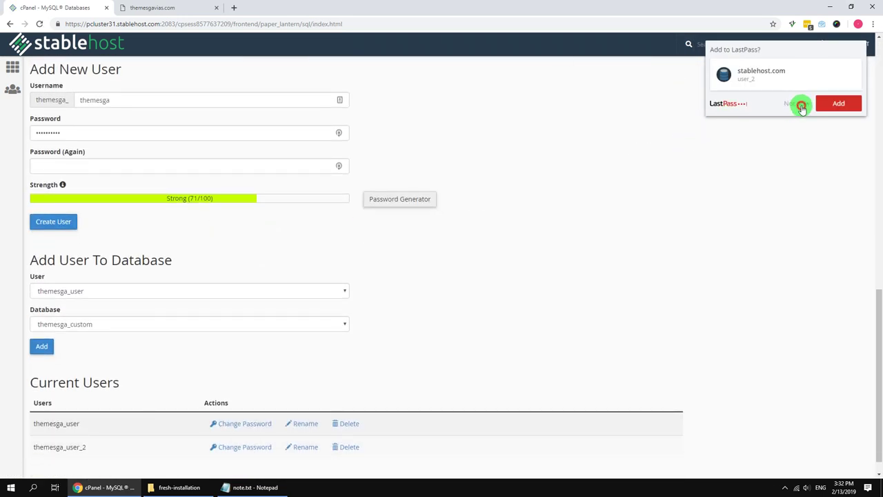
click(799, 105)
scroll(605, 220, down, 1)
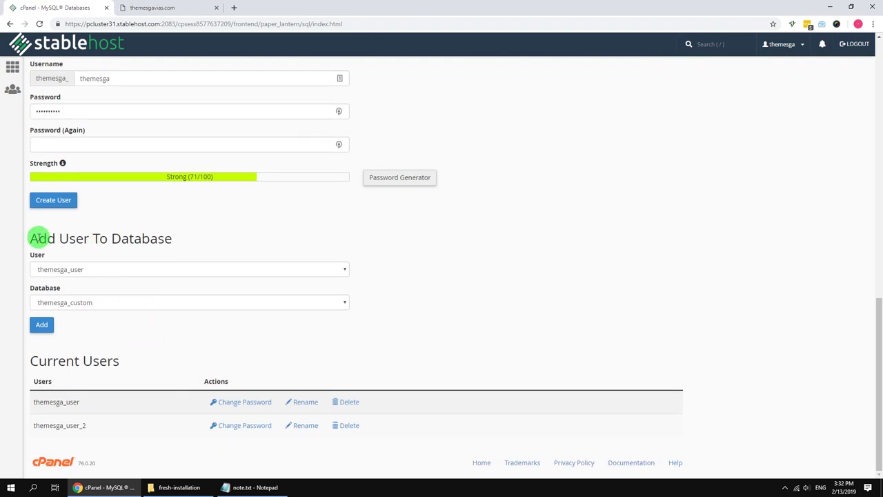
Step: Add the user themesga_user_2 to the database themesga_dr_vitaco
click(88, 269)
click(84, 289)
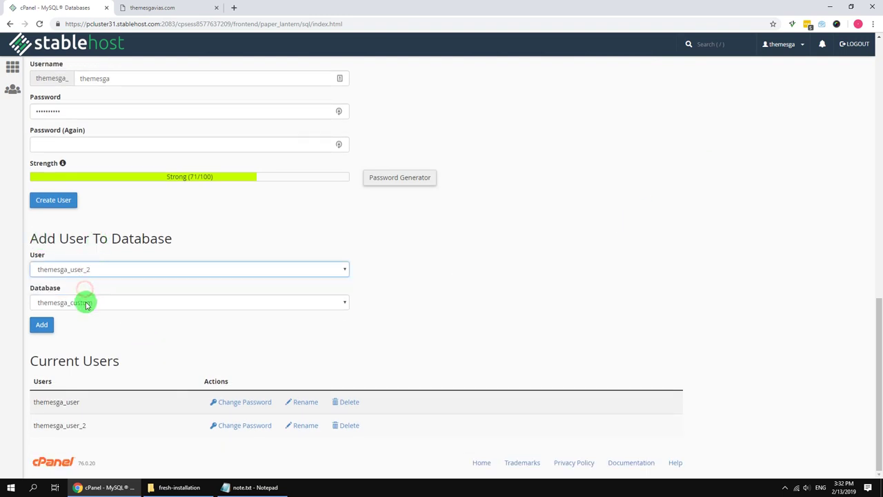
click(87, 303)
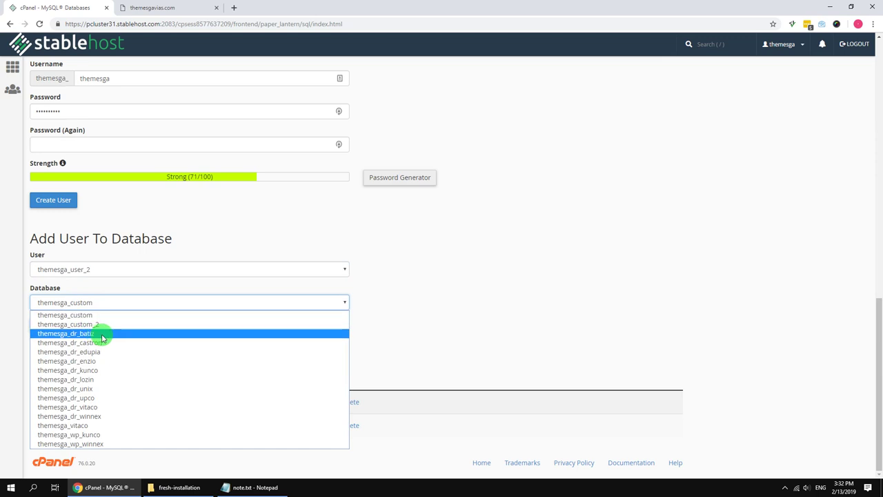
click(88, 407)
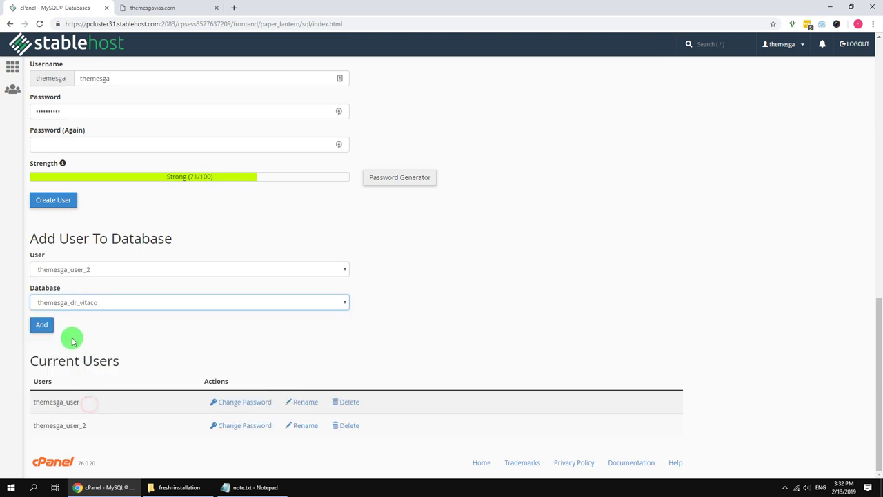
click(42, 327)
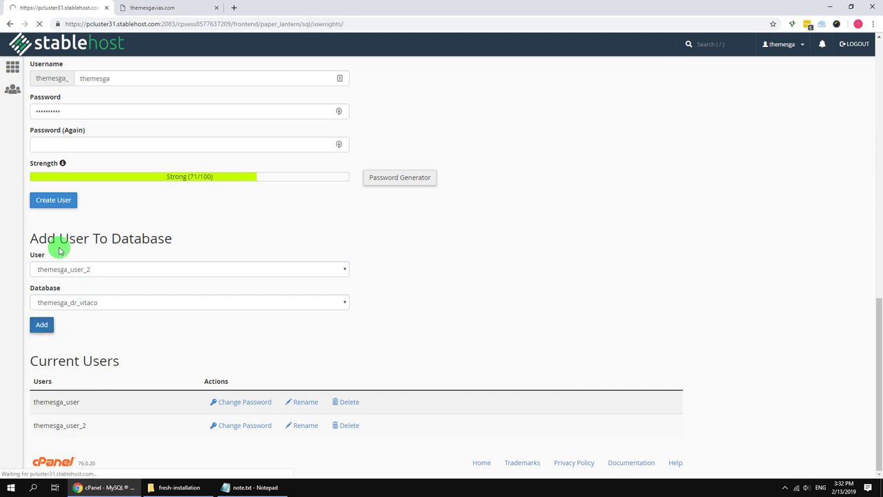
Step: Grant themesga_user_2 all privileges on the database themesga_dr_vitaco and save the changes
click(64, 156)
click(54, 422)
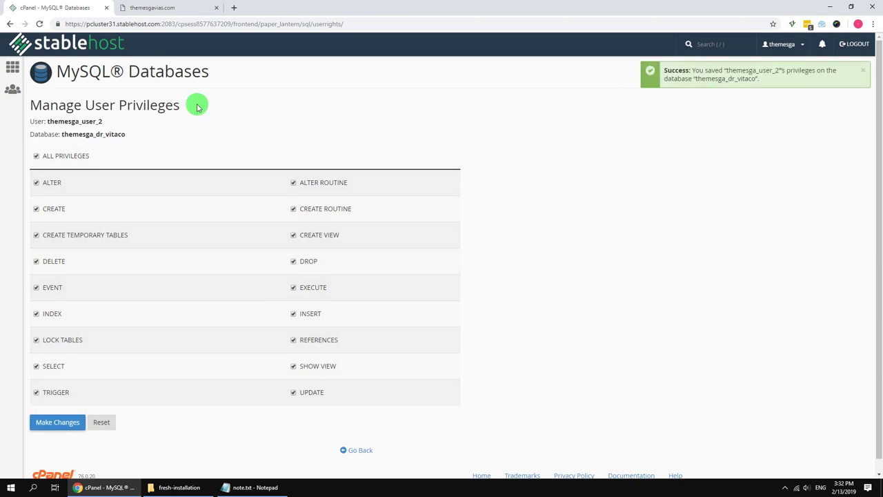
Step: Open phpMyAdmin from the cPanel home page and go to the import page of the database themesga_vitaco
click(13, 68)
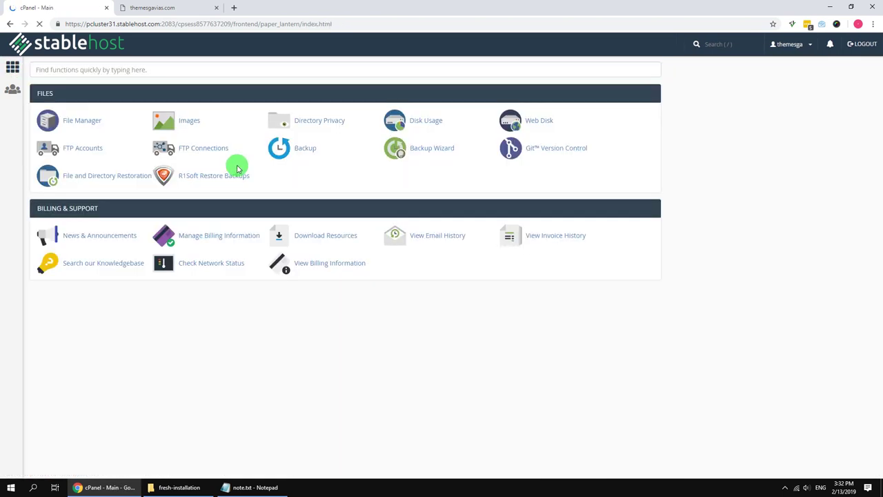
scroll(165, 373, down, 1)
scroll(166, 372, down, 1)
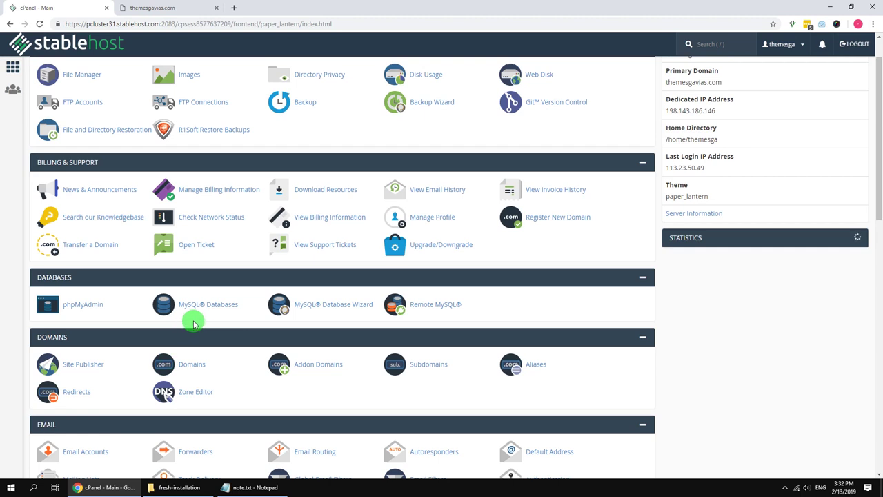
click(86, 304)
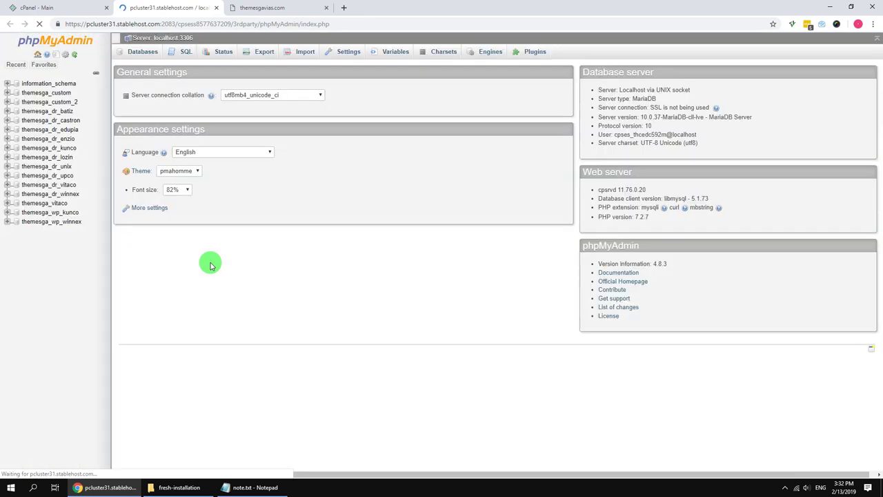
click(56, 202)
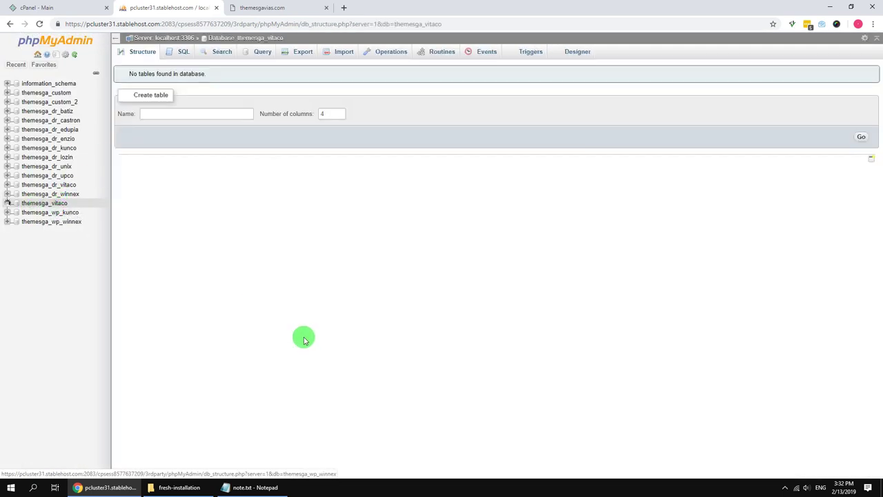
click(341, 53)
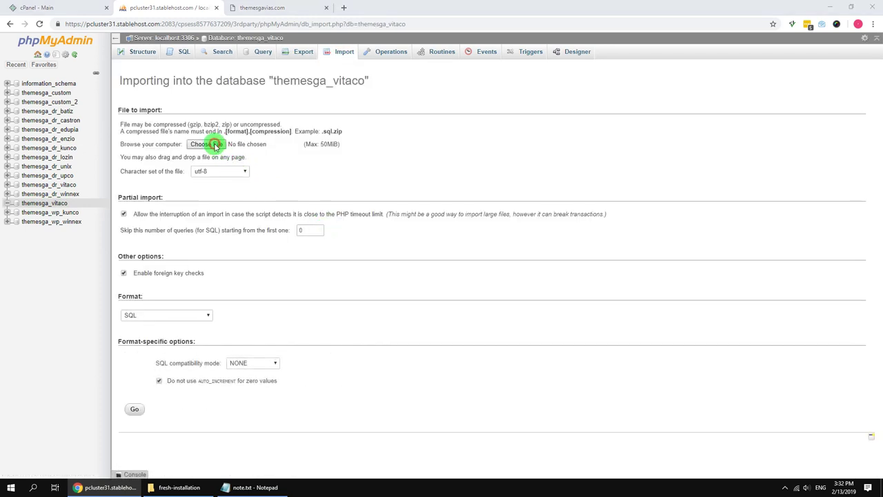
Step: Choose database.sql.zip from the fresh-installation folder of the Vitaco theme package on the Desktop as the file to import
click(215, 145)
scroll(55, 164, up, 3)
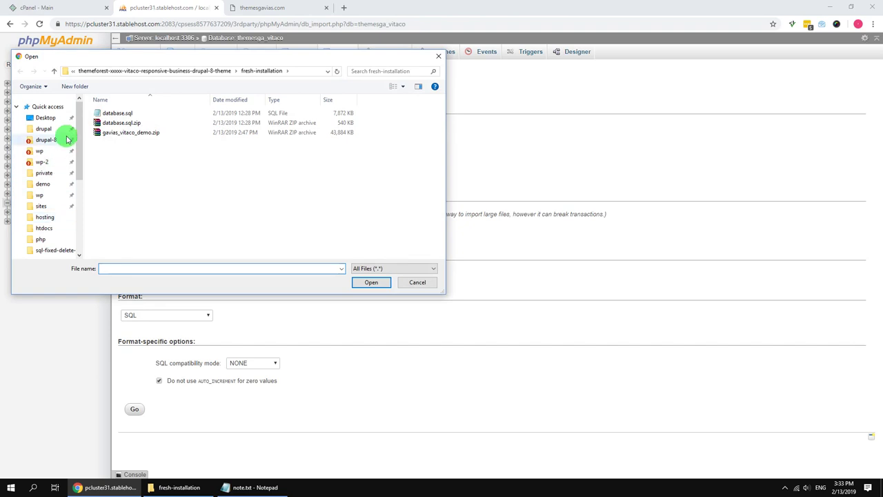
click(44, 118)
double_click(141, 141)
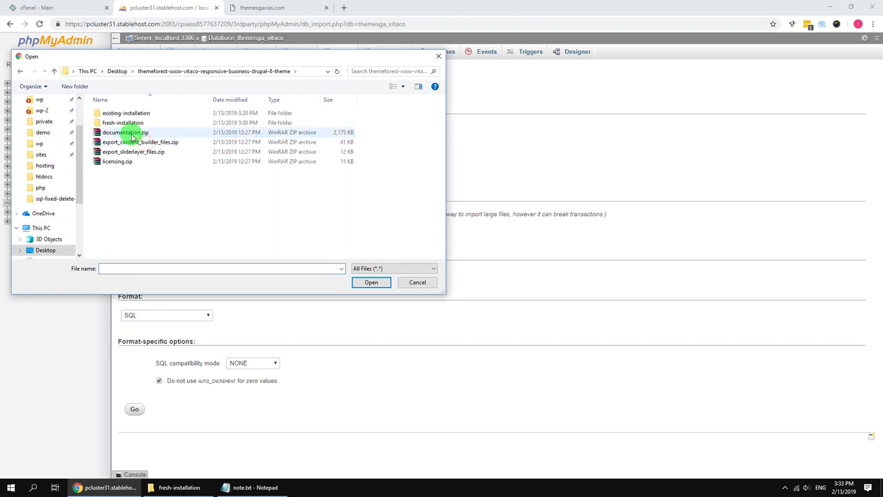
double_click(116, 122)
click(134, 124)
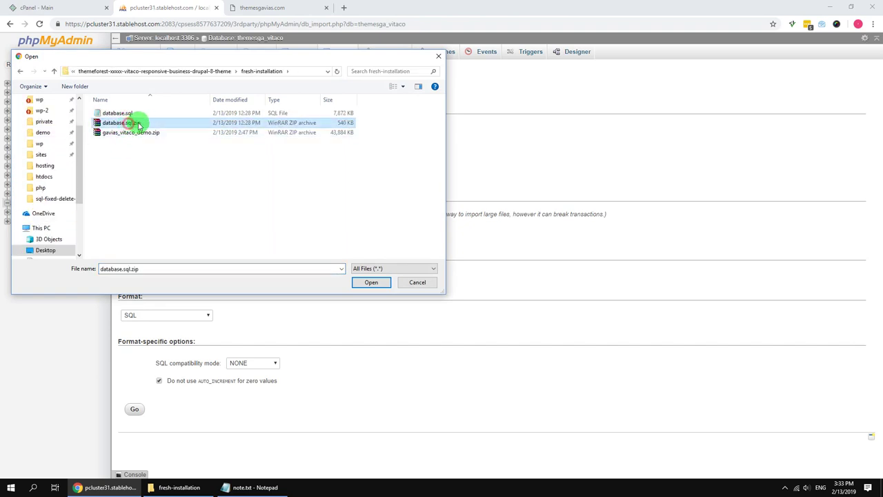
double_click(141, 123)
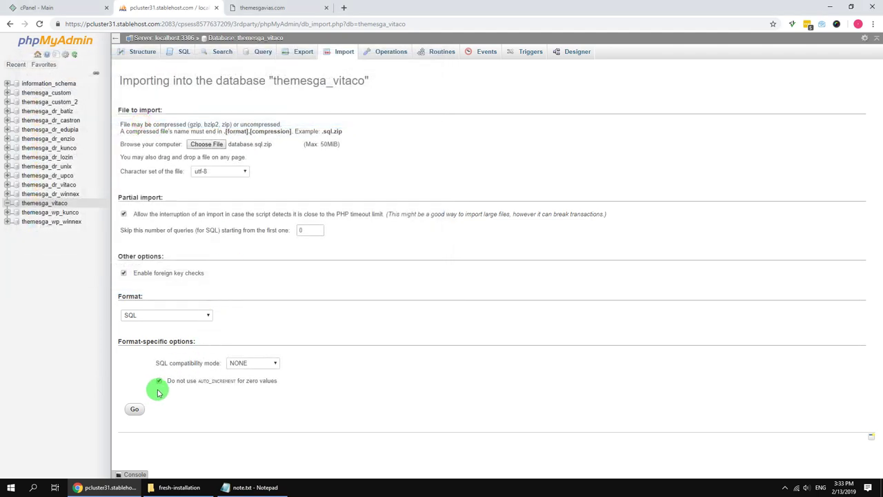
Step: Run the import into themesga_vitaco and review the database's table structure
click(135, 409)
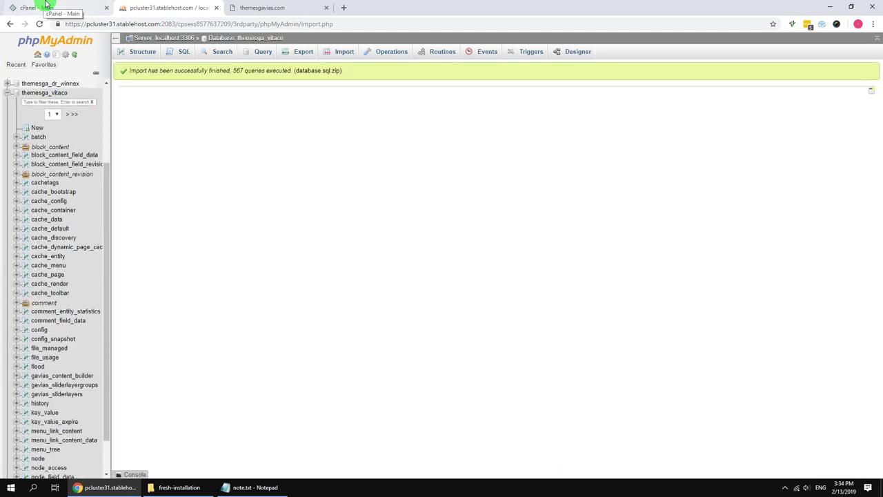
click(150, 54)
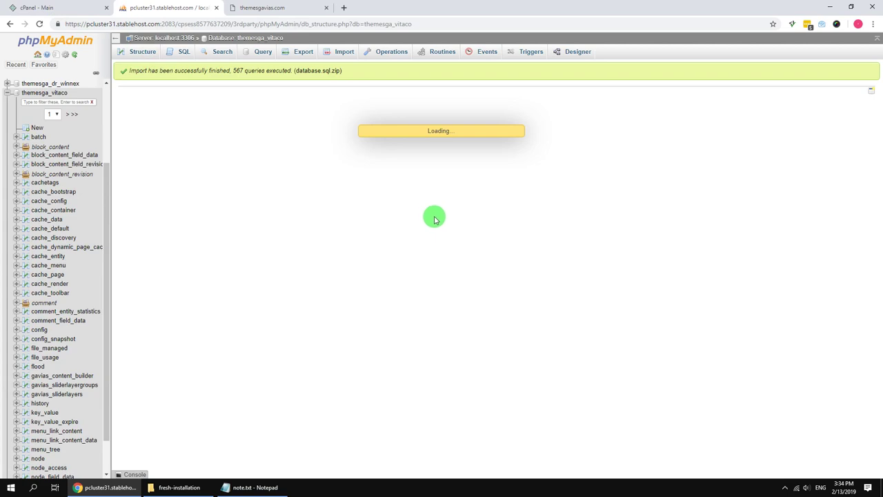
scroll(173, 322, down, 6)
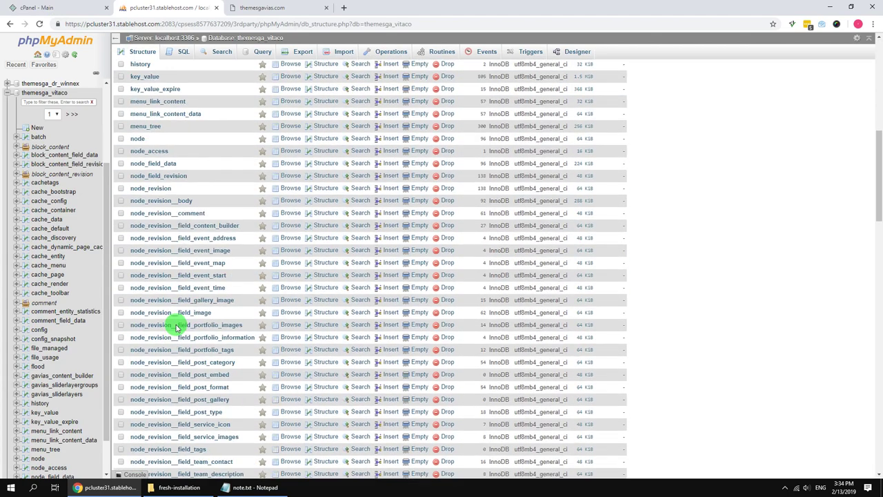
scroll(177, 321, up, 2)
scroll(201, 188, up, 1)
Step: Create a folder named vitaco inside public_html with cPanel's File Manager
key(ctrl+shift+Tab)
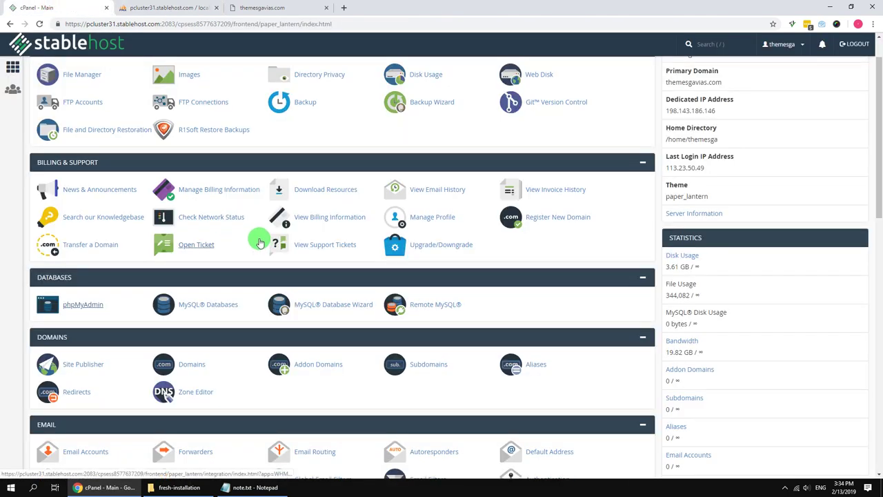
scroll(200, 208, up, 1)
click(83, 120)
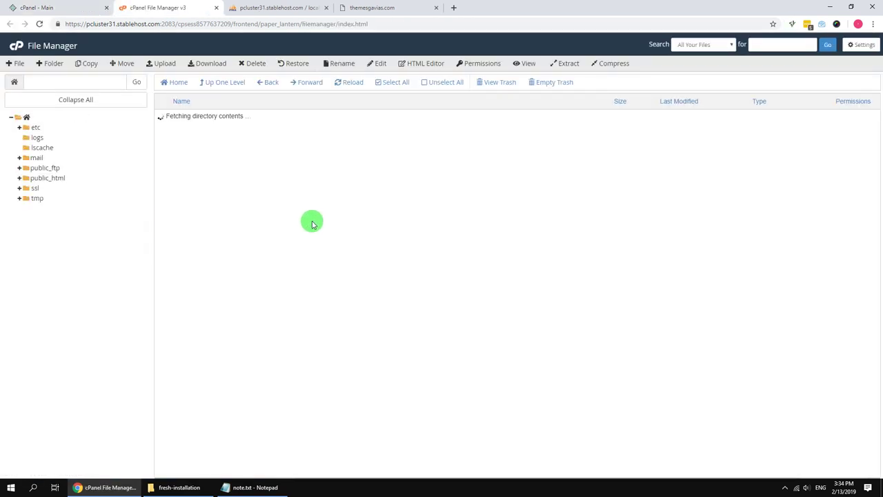
double_click(162, 188)
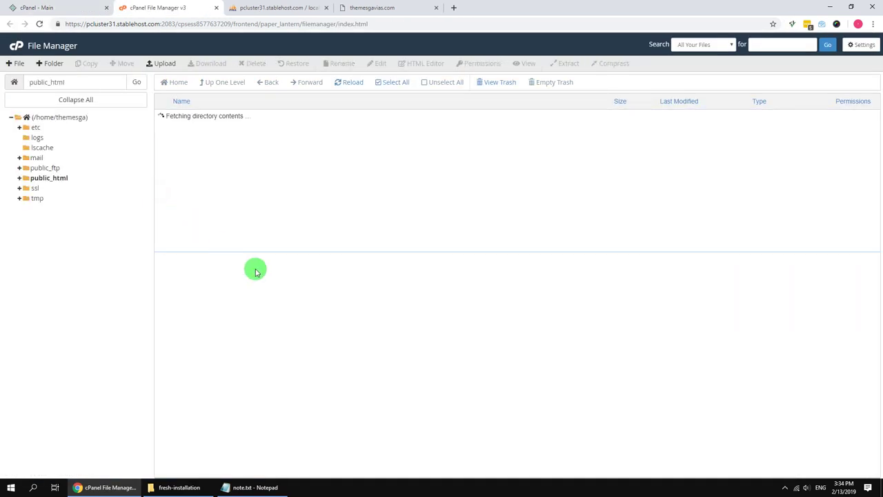
click(48, 68)
text(vitaco)
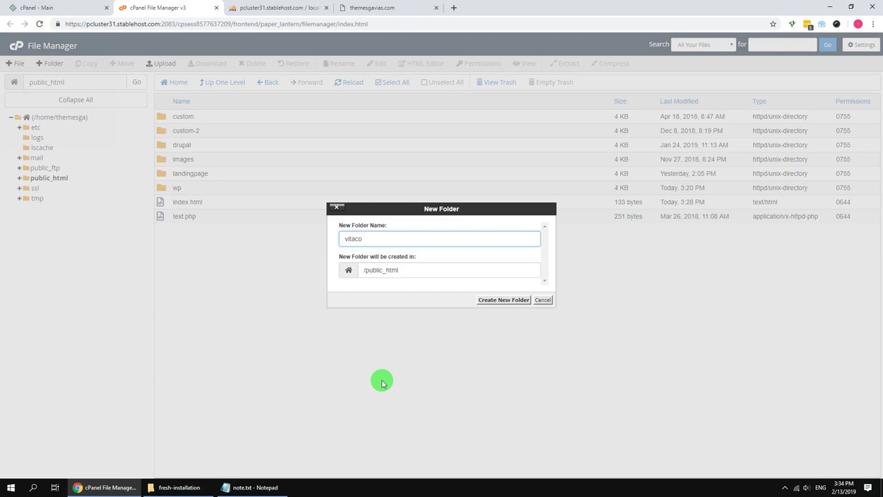
click(494, 300)
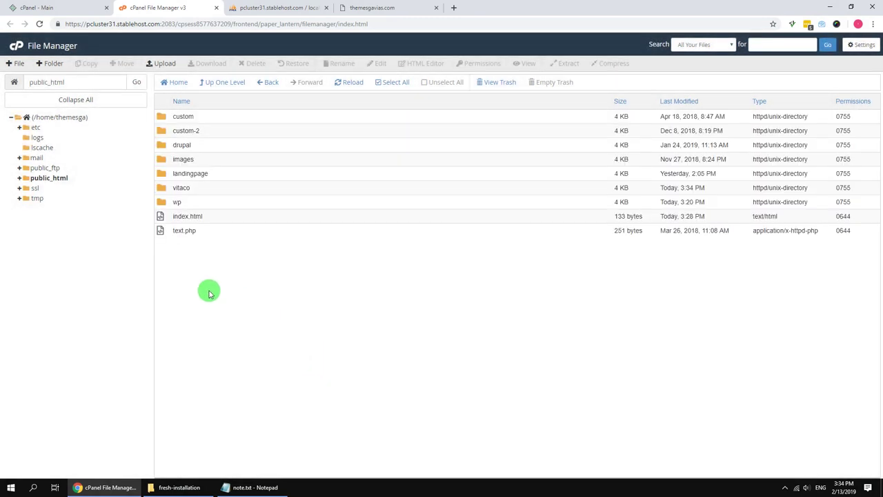
Step: Upload gavias_vitaco_demo.zip from the local fresh-installation folder into public_html/vitaco
double_click(163, 189)
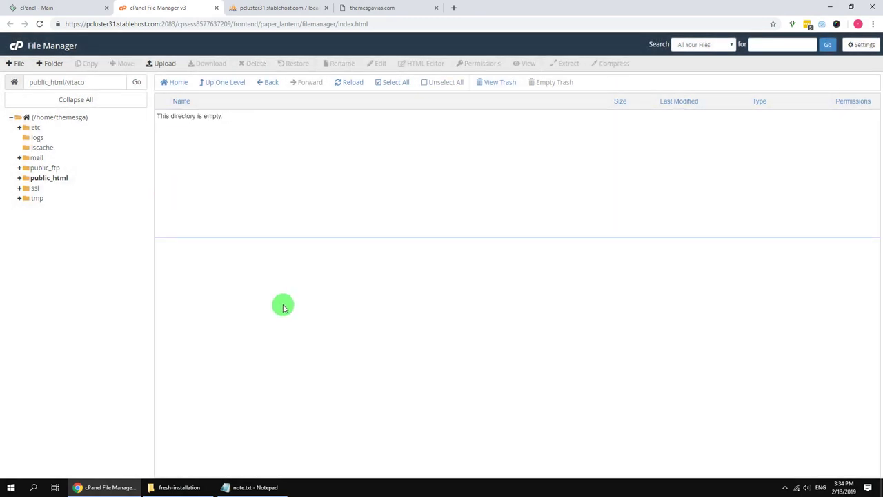
click(160, 64)
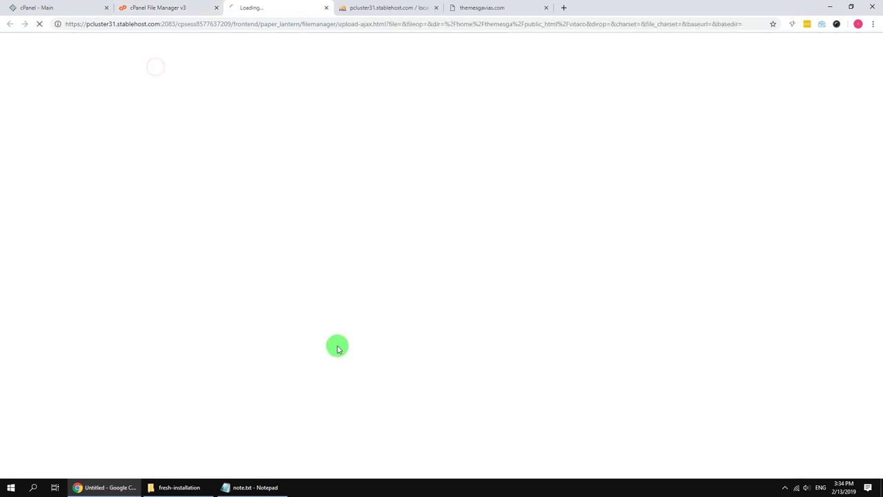
click(175, 487)
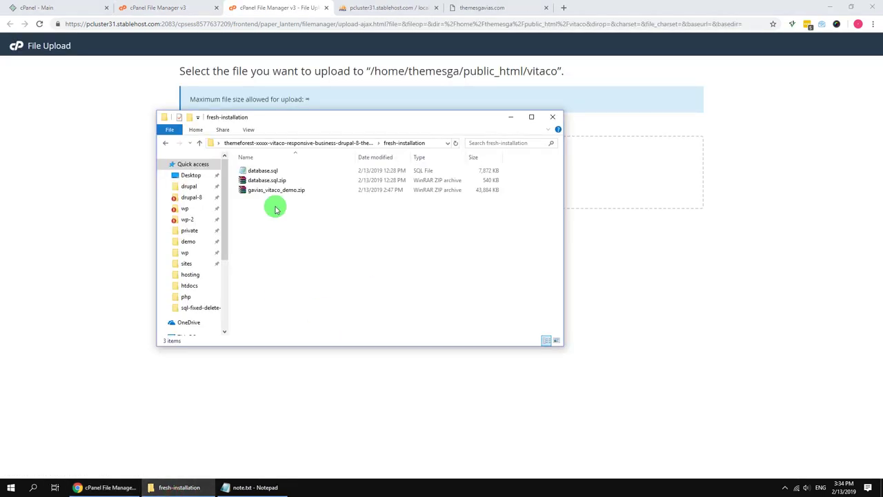
drag(276, 122, 539, 198)
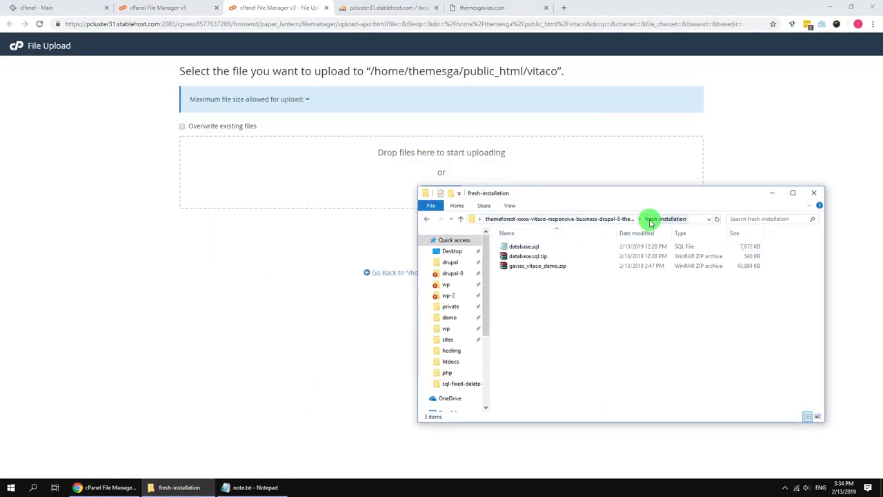
click(534, 267)
drag(542, 271, 352, 171)
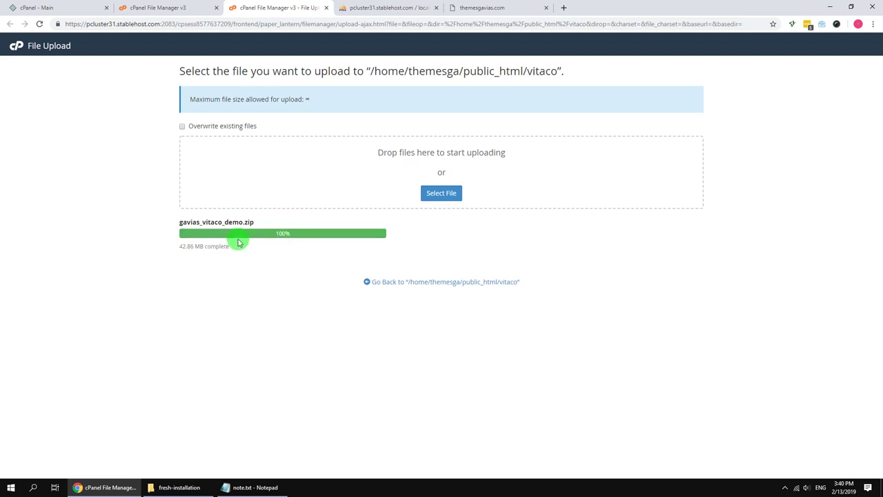
Step: Extract gavias_vitaco_demo.zip into /public_html/vitaco and reload the folder's file list
click(173, 7)
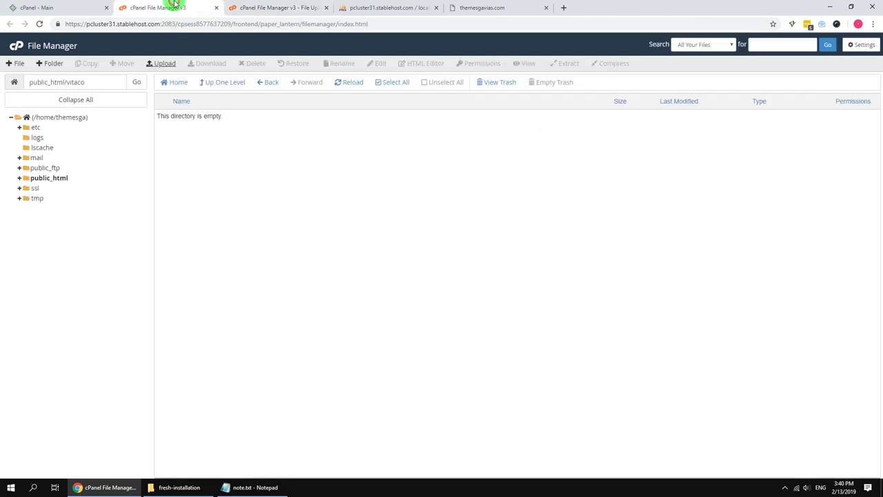
click(351, 82)
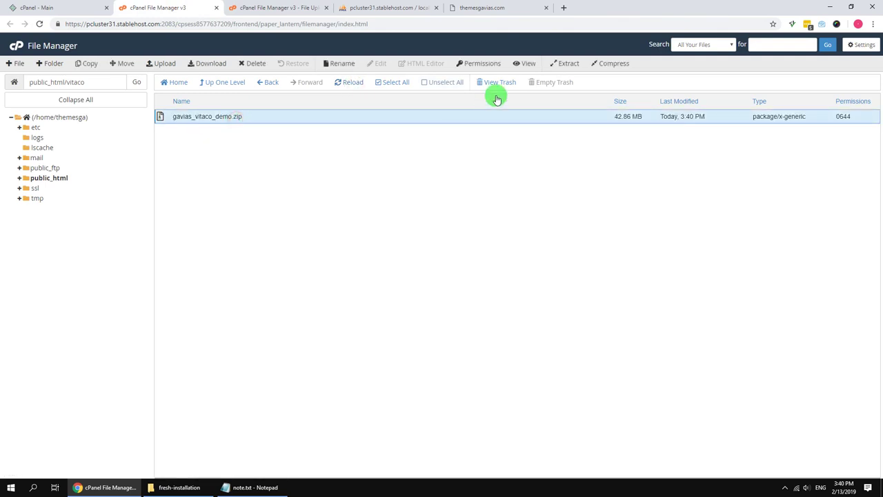
click(563, 63)
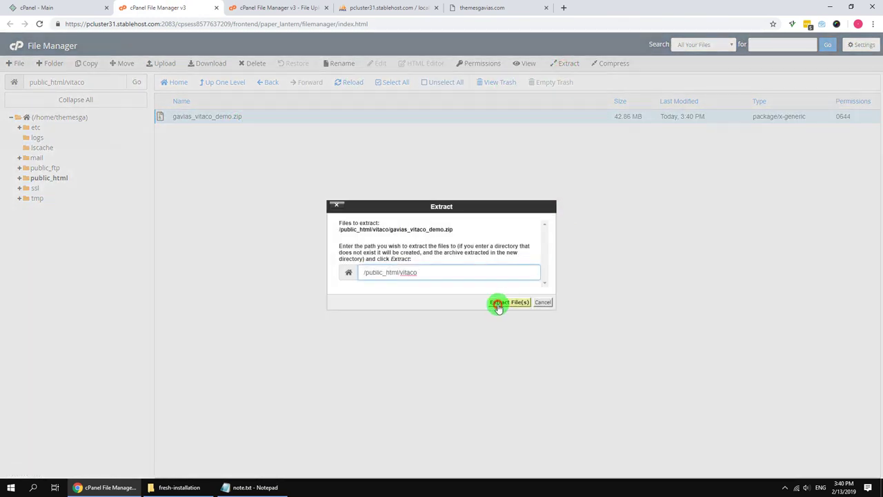
click(499, 304)
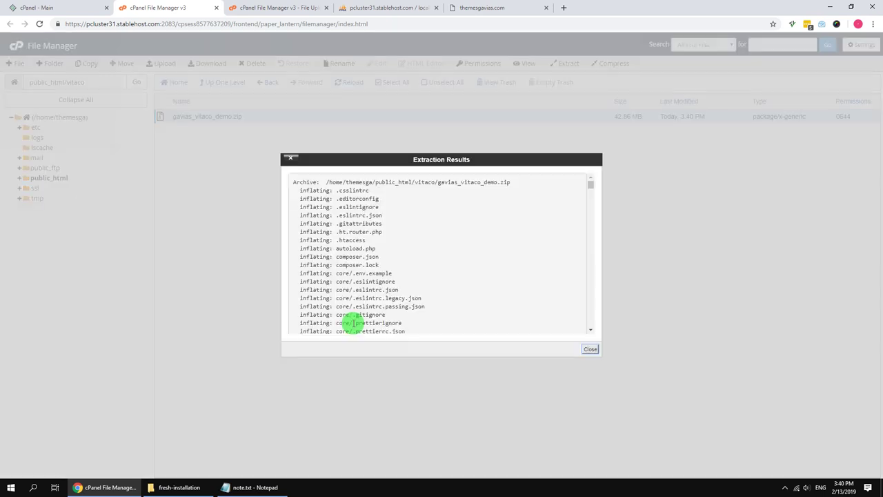
click(586, 350)
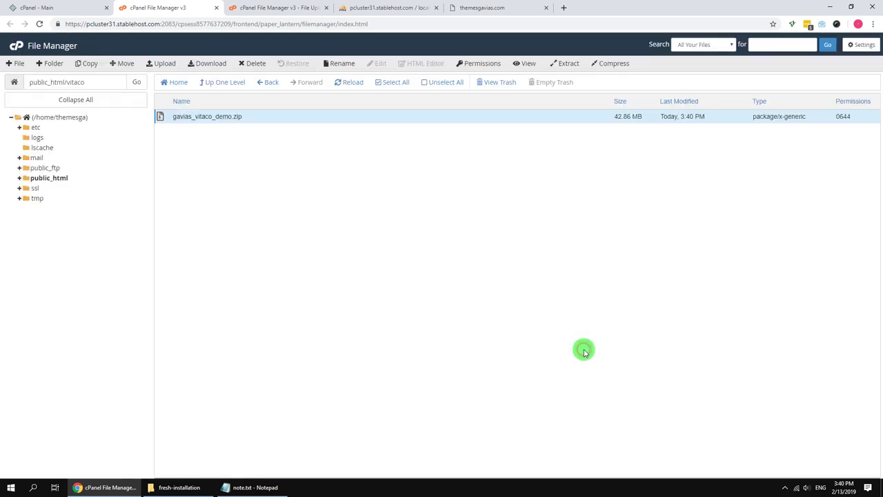
click(348, 84)
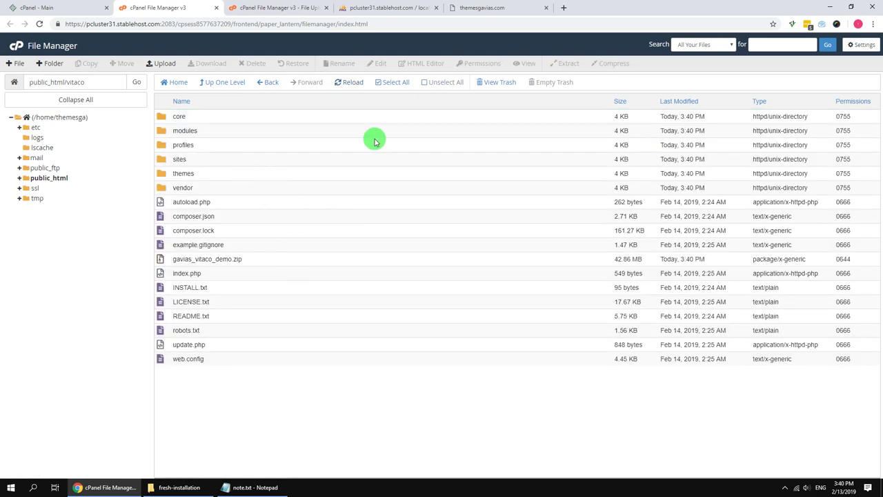
Step: Start the Drupal installer at themesgavias.com/vitaco, continuing with English as the language and the standard profile
click(476, 8)
click(209, 25)
click(211, 25)
text(/v)
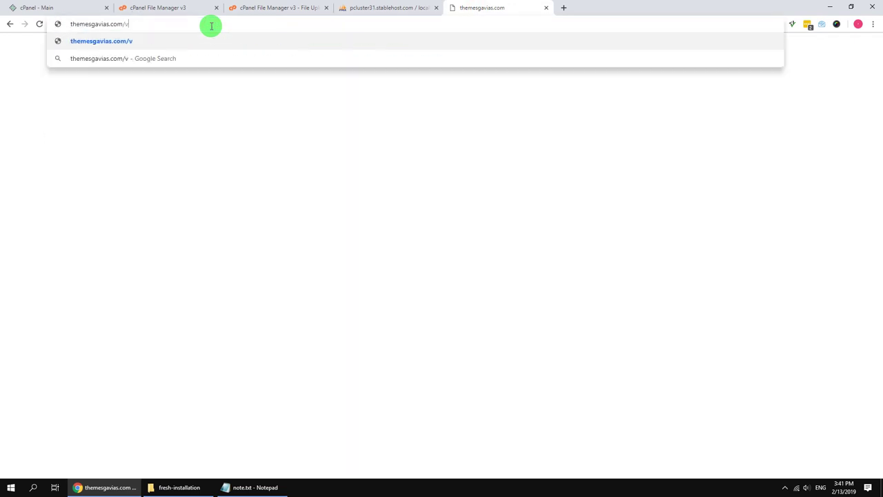
text(itaco)
key(Return)
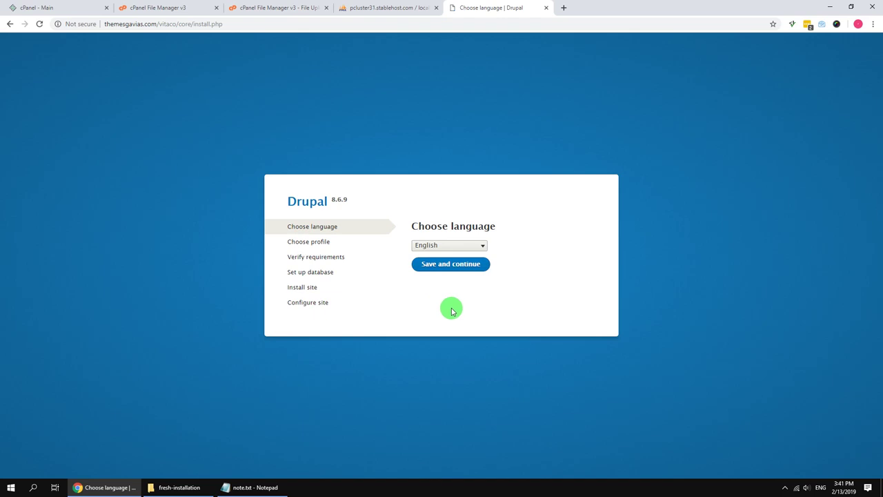
click(454, 265)
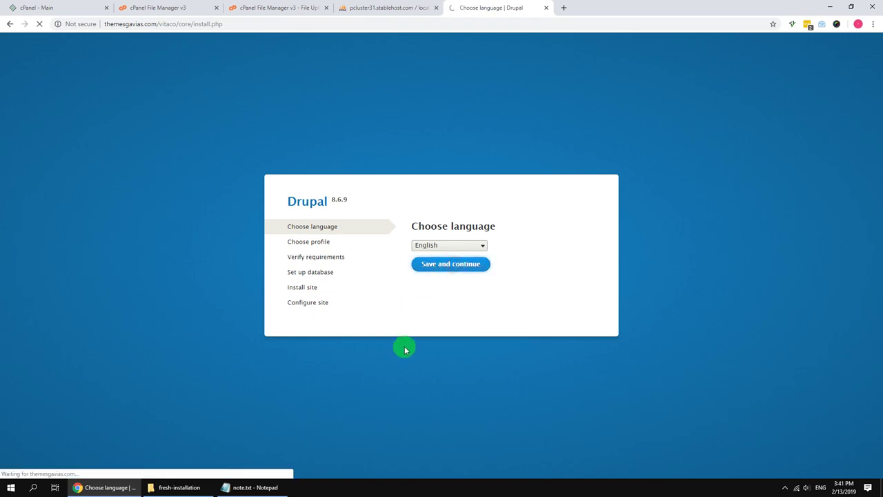
click(437, 323)
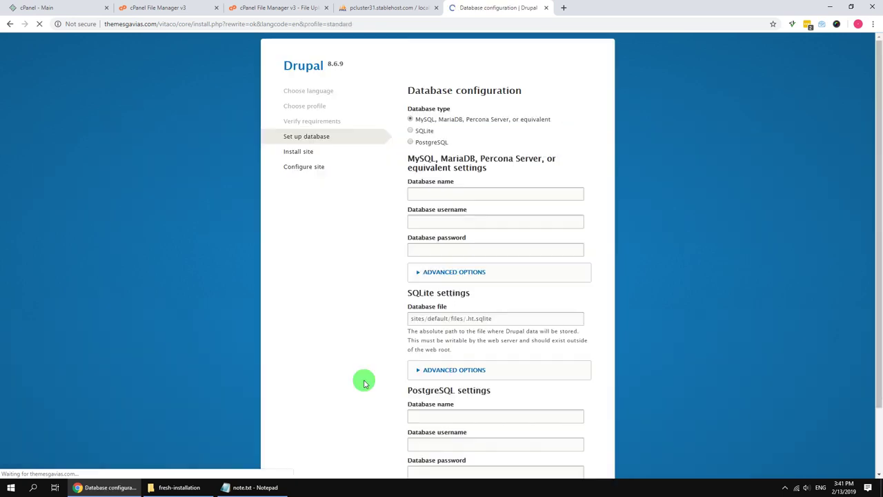
Step: Copy the database name themesga_vitaco from note.txt into the installer's database name field
click(262, 483)
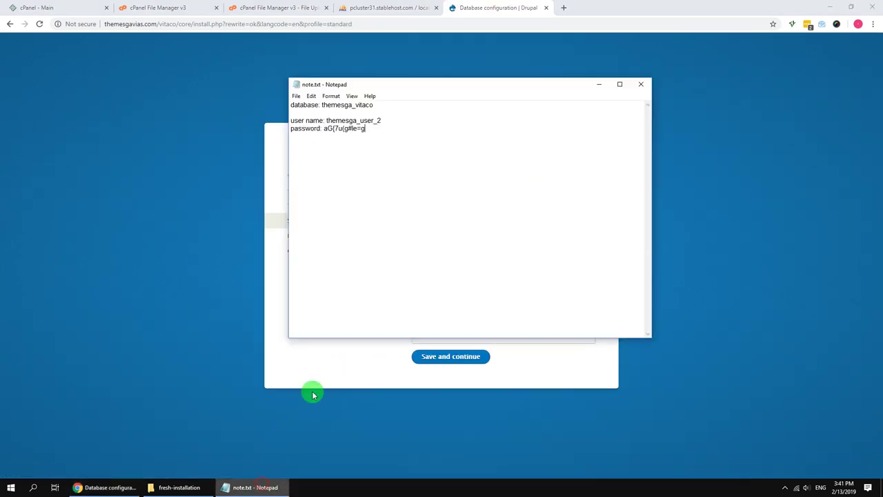
drag(368, 88, 660, 120)
double_click(641, 139)
key(ctrl+c)
click(450, 252)
key(ctrl+v)
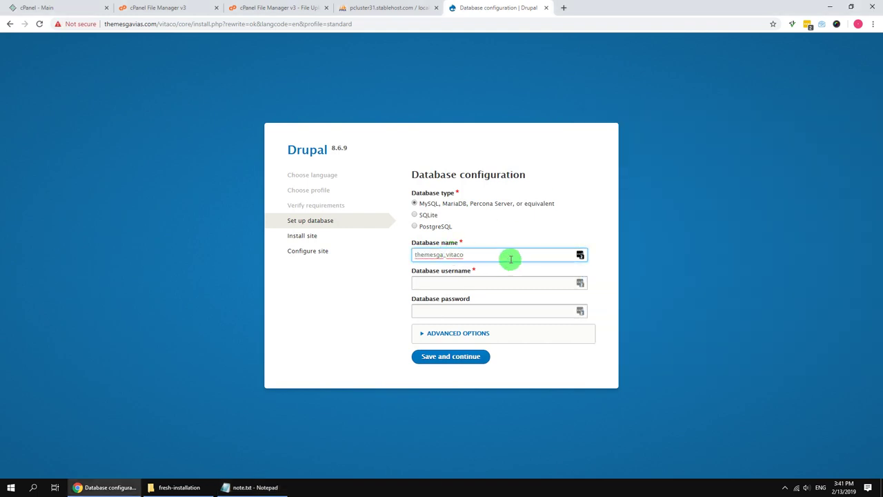
Step: Copy the database user name themesga_user_2 from note.txt into the Drupal installer's database username field
key(alt+Tab)
double_click(626, 157)
click(627, 158)
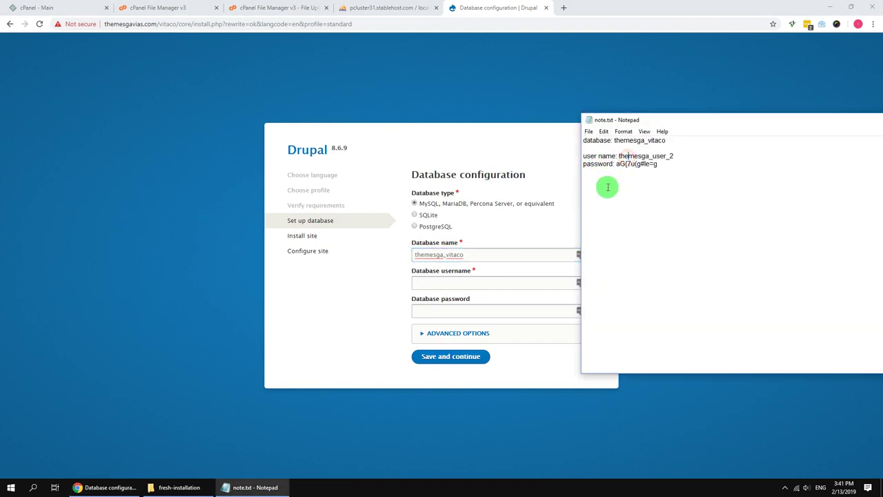
double_click(635, 158)
key(ctrl+c)
click(448, 283)
key(ctrl+v)
Step: Copy the database password from note.txt into the installer's database password field and submit the database configuration
key(alt+Tab)
drag(661, 165, 617, 164)
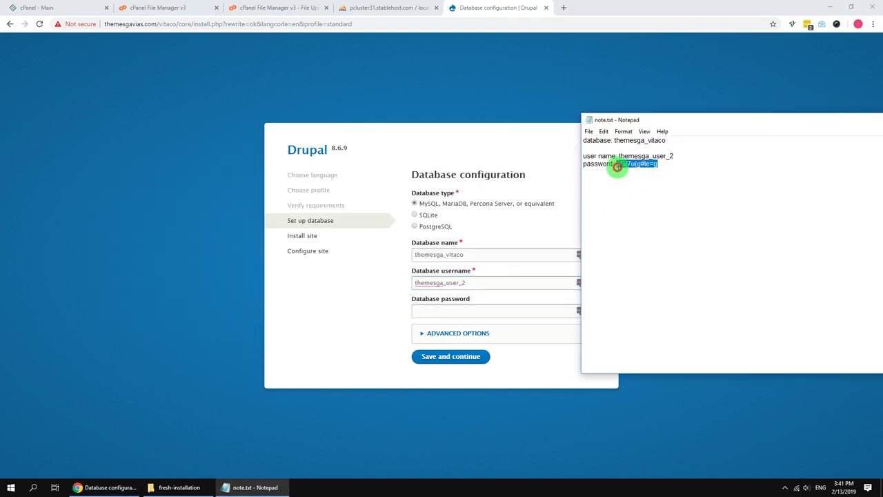
click(470, 312)
key(ctrl+v)
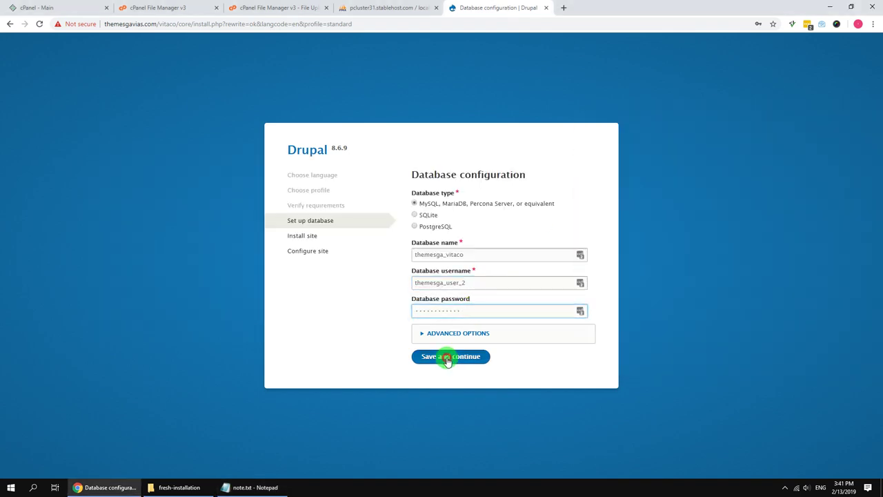
click(447, 356)
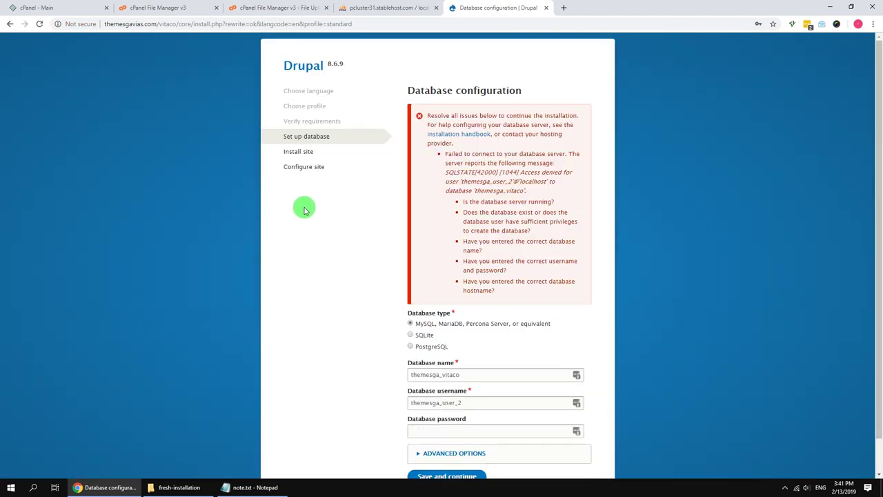
Step: Open MySQL Databases in cPanel and check which privileged users are assigned to themesga_vitaco
click(286, 7)
click(63, 8)
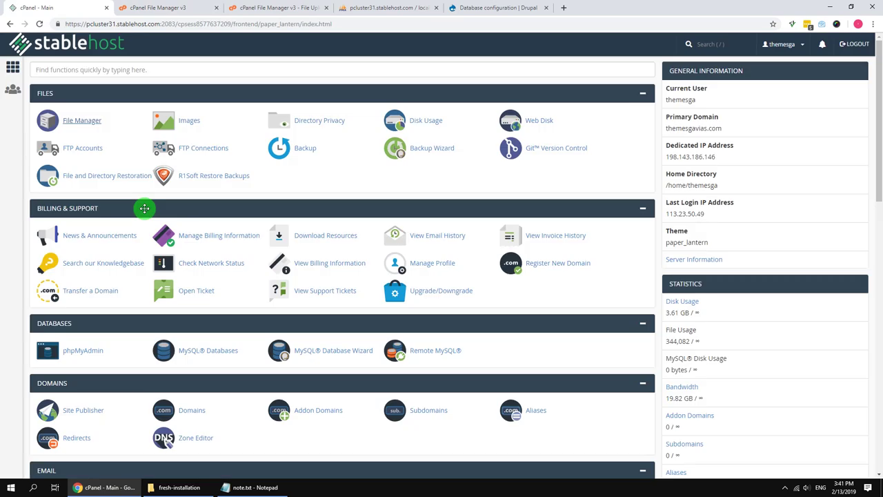
scroll(221, 270, down, 2)
click(221, 270)
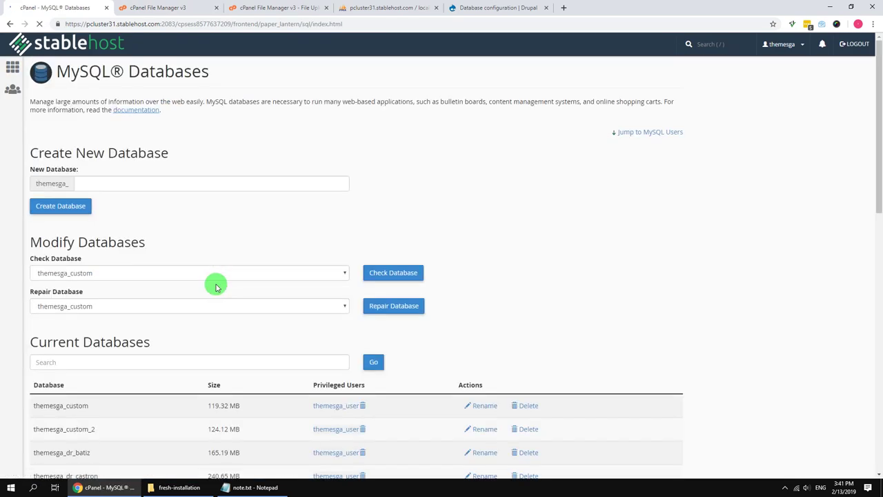
scroll(214, 284, down, 3)
scroll(165, 274, down, 2)
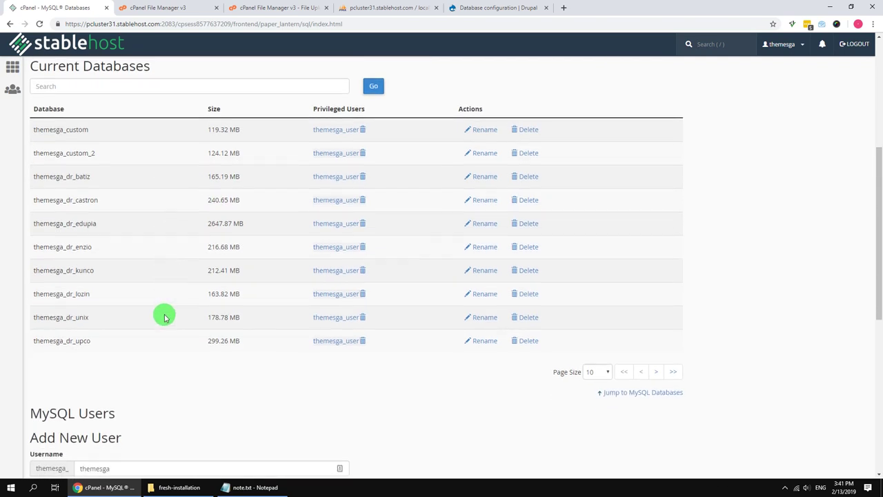
click(652, 373)
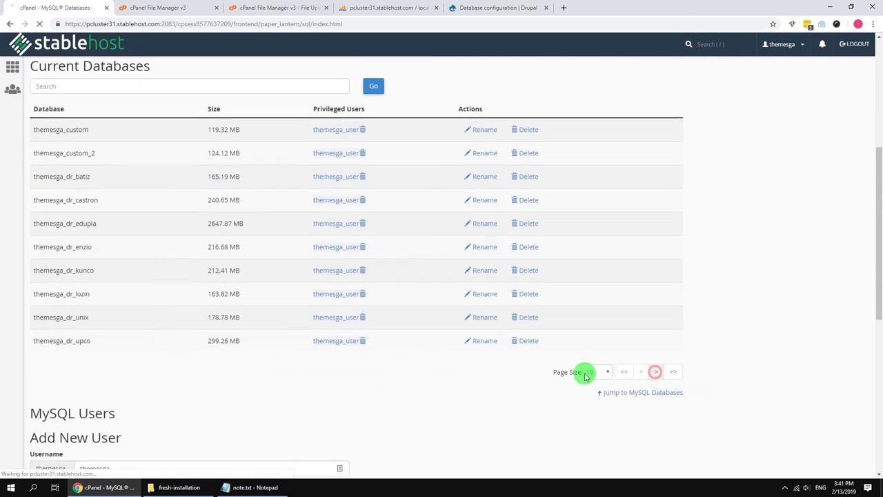
scroll(228, 353, down, 3)
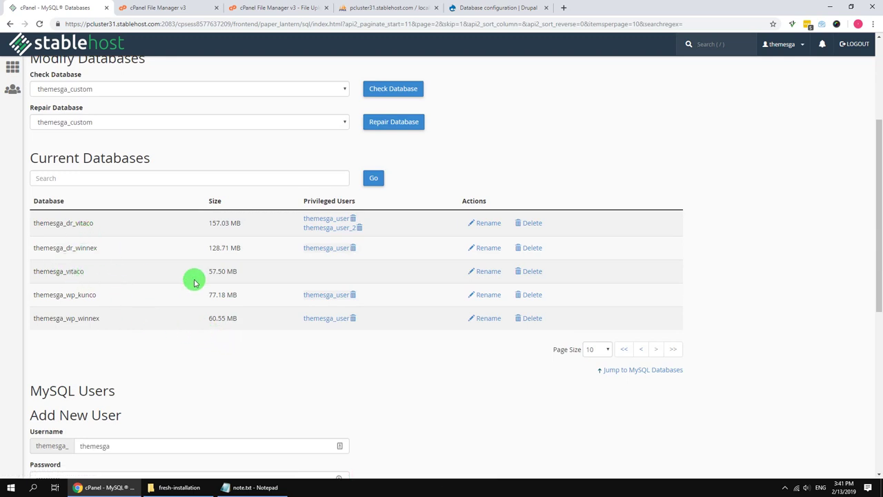
Step: Add the user themesga_user_2 to the database themesga_vitaco and grant it all privileges
scroll(3, 370, down, 3)
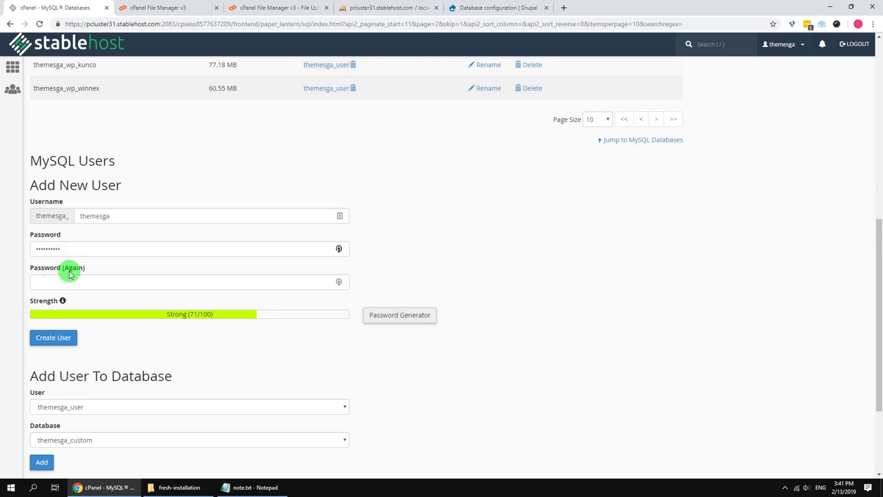
scroll(62, 304, down, 2)
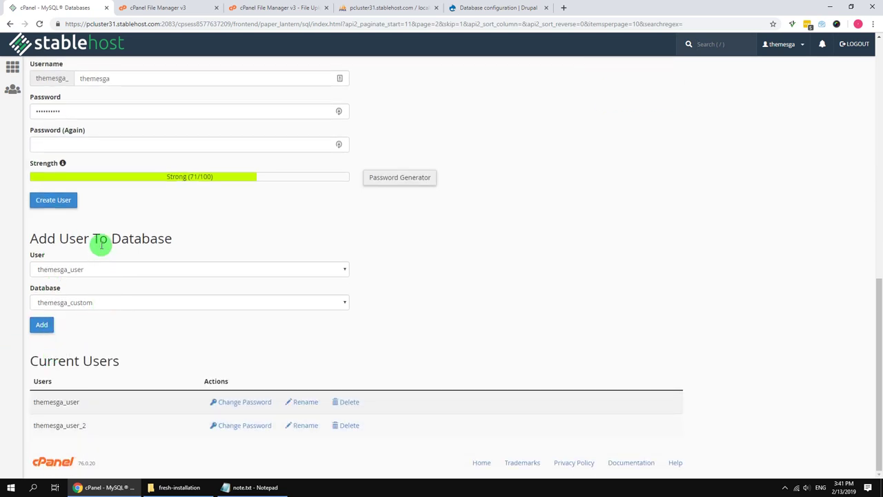
drag(28, 238, 191, 241)
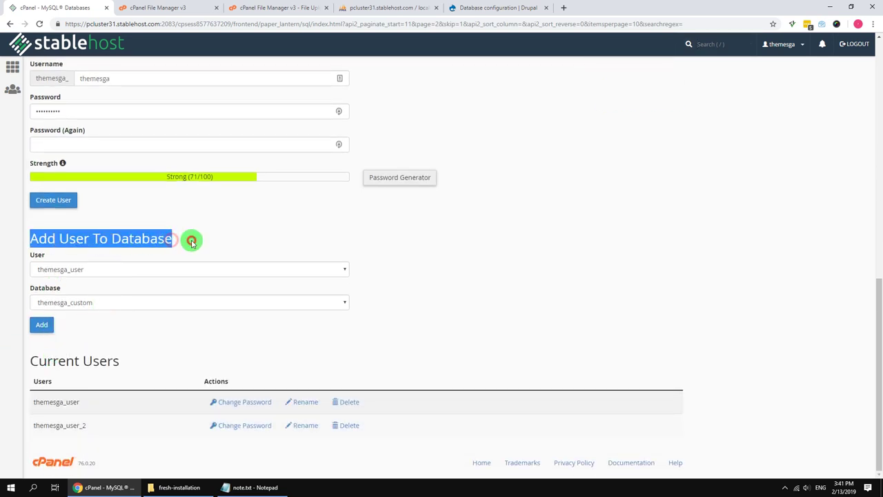
click(84, 303)
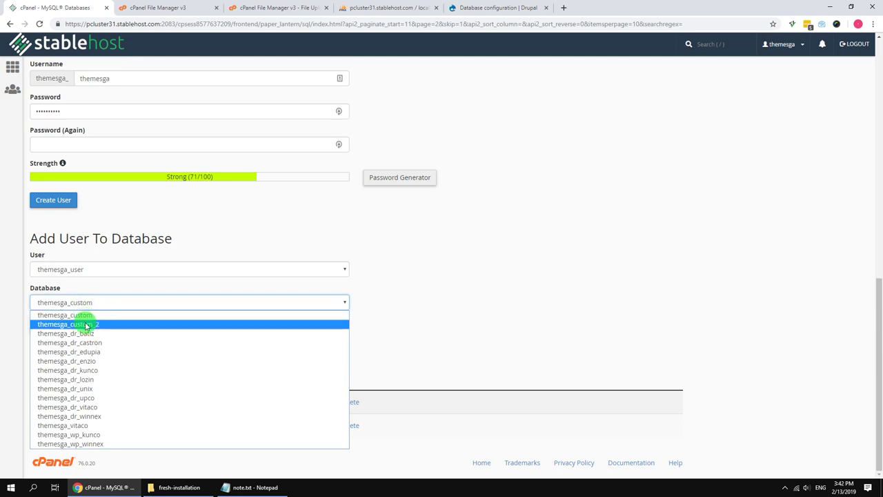
click(88, 426)
click(90, 270)
click(88, 287)
click(42, 324)
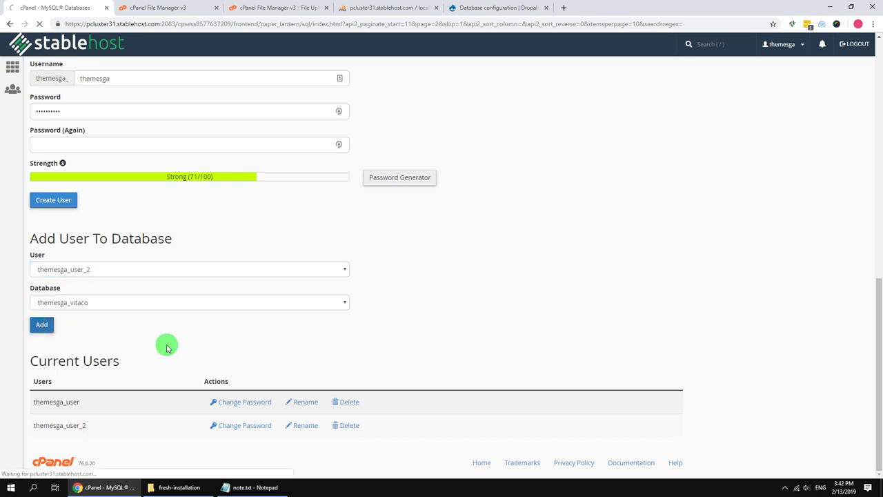
click(63, 156)
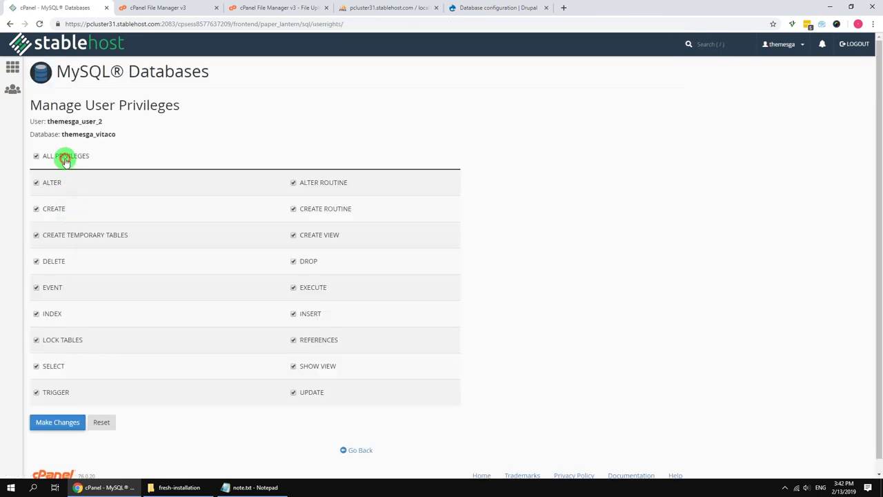
click(57, 422)
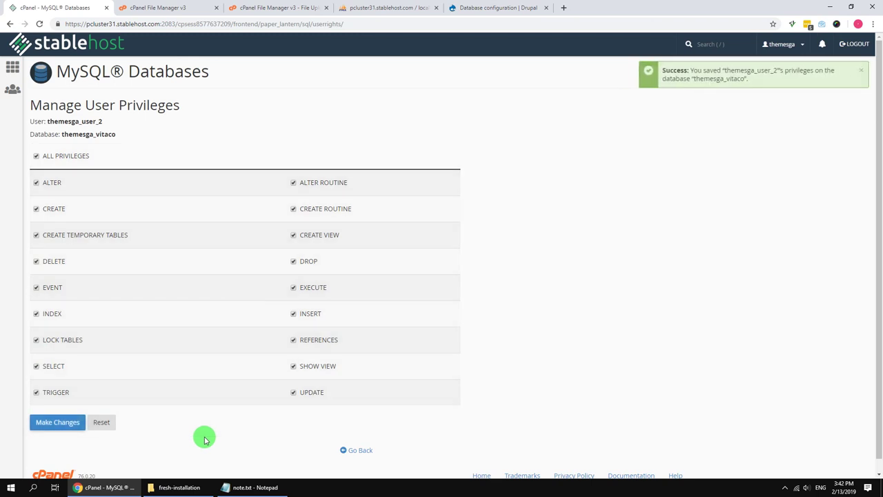
Step: Return to the Drupal installer, re-enter the database password and submit the database configuration again
click(498, 7)
scroll(455, 297, down, 1)
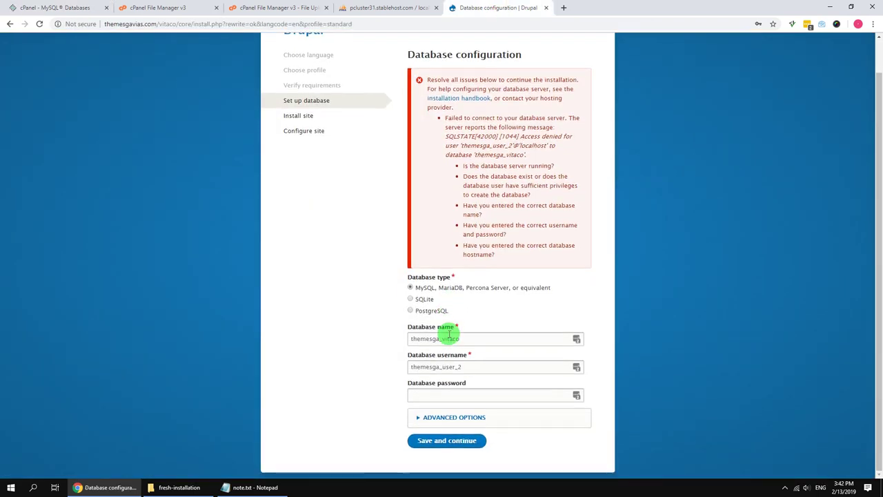
click(463, 336)
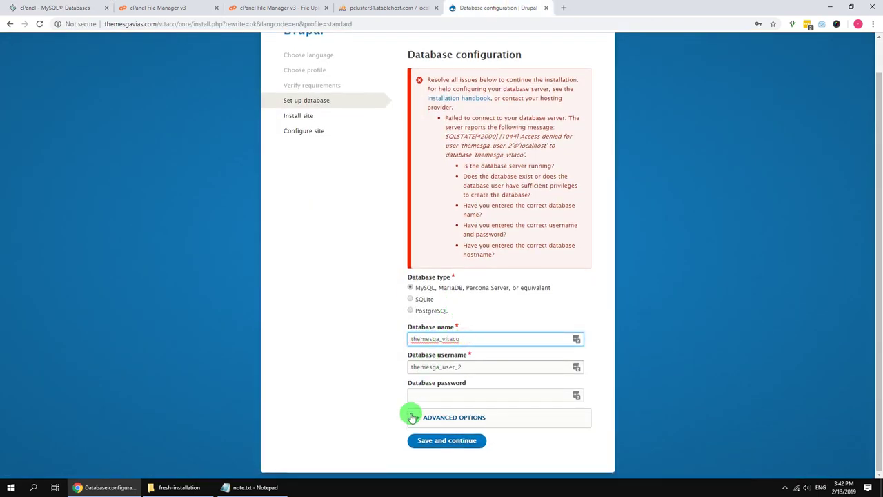
click(248, 487)
click(315, 349)
click(418, 392)
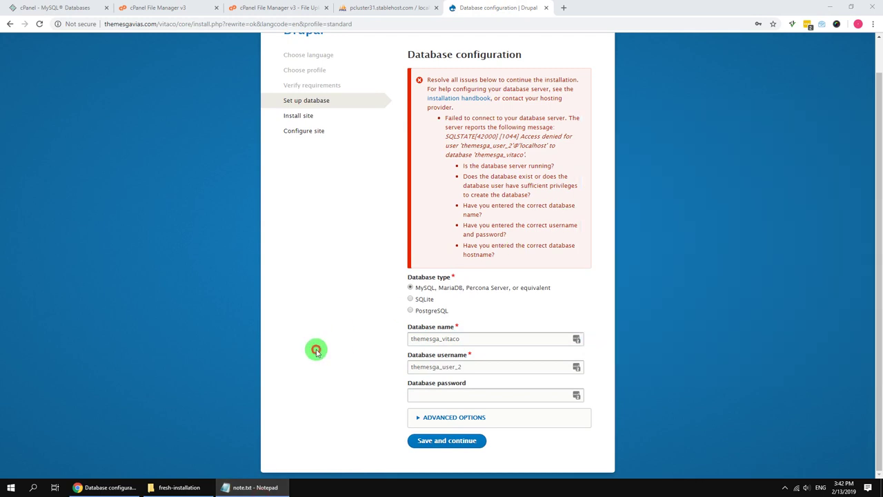
key(ctrl+v)
click(422, 440)
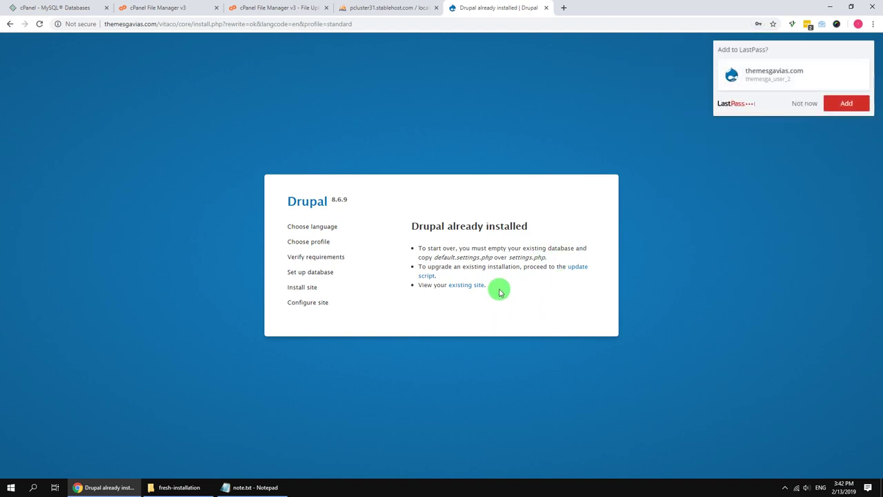
Step: Open the existing Vitaco site from the installer, decline the offer to save the login, and load its home page
click(475, 285)
click(805, 103)
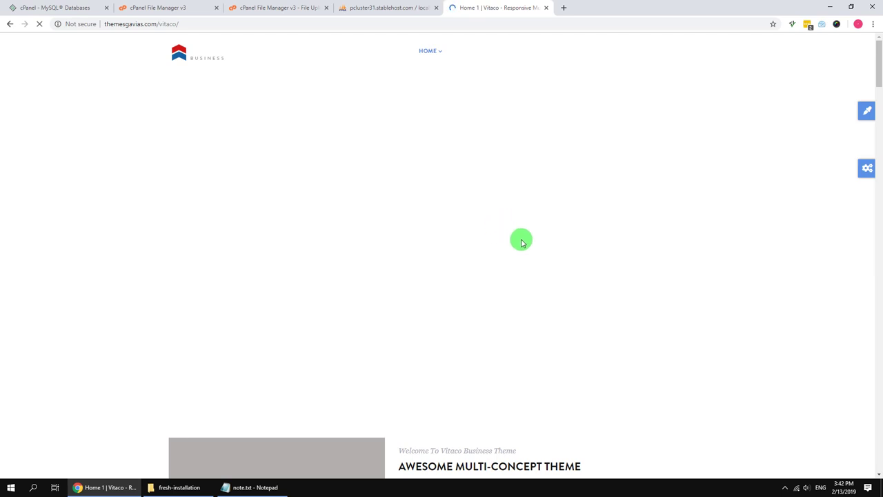
click(213, 59)
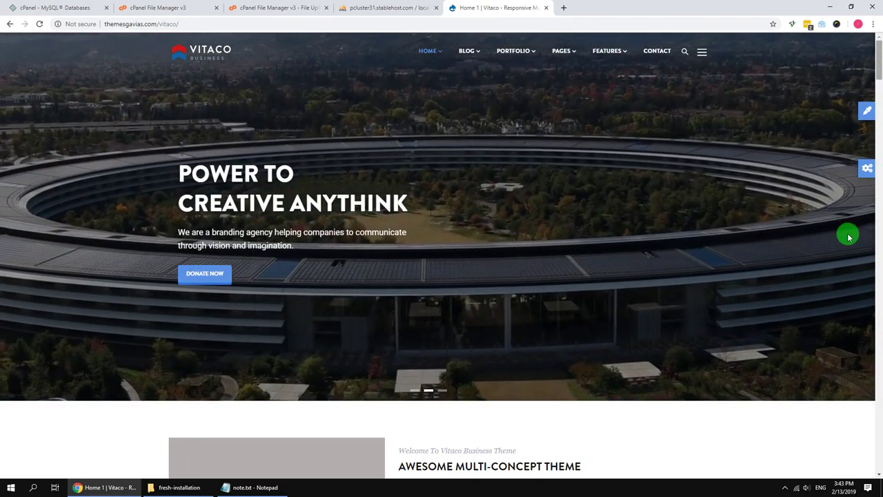
Step: Look through the Vitaco home page and open the Home 2 demo page
scroll(877, 79, down, 4)
drag(878, 79, 878, 47)
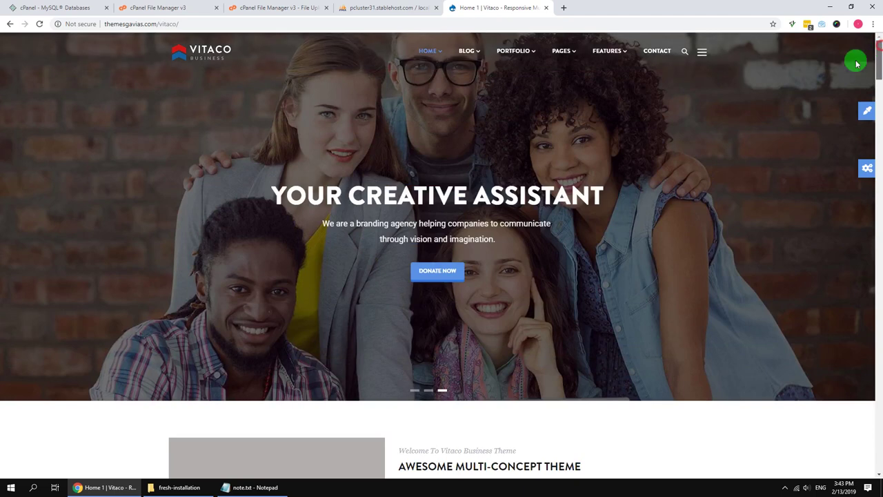
mouse_move(434, 50)
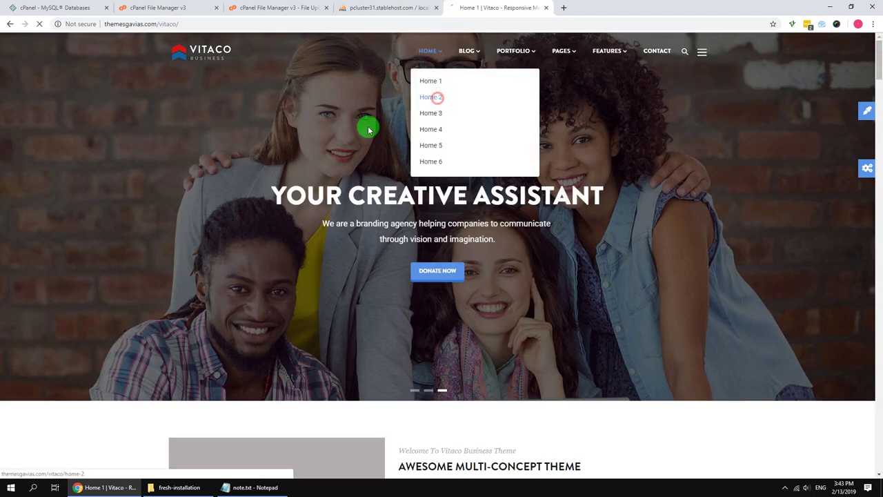
click(435, 98)
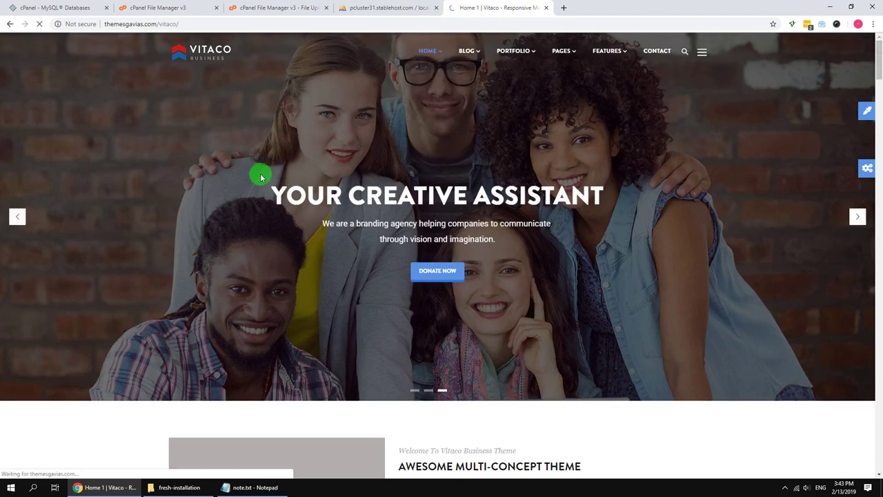